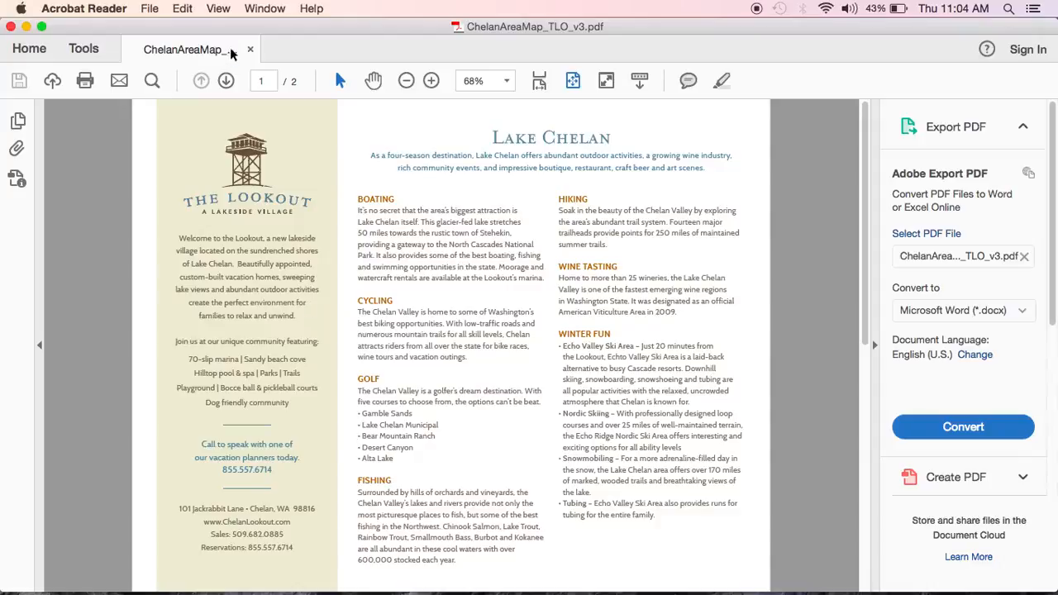
- Look over page 2 of the Lake Chelan PDF, return to page 1 and open the Comment tools
left_click(227, 82)
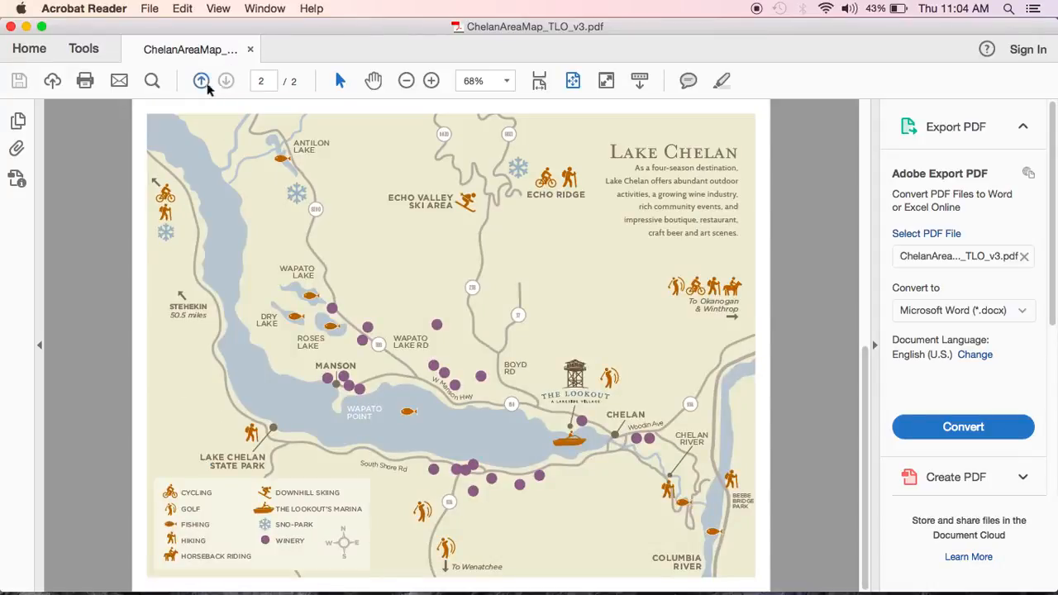
left_click(201, 83)
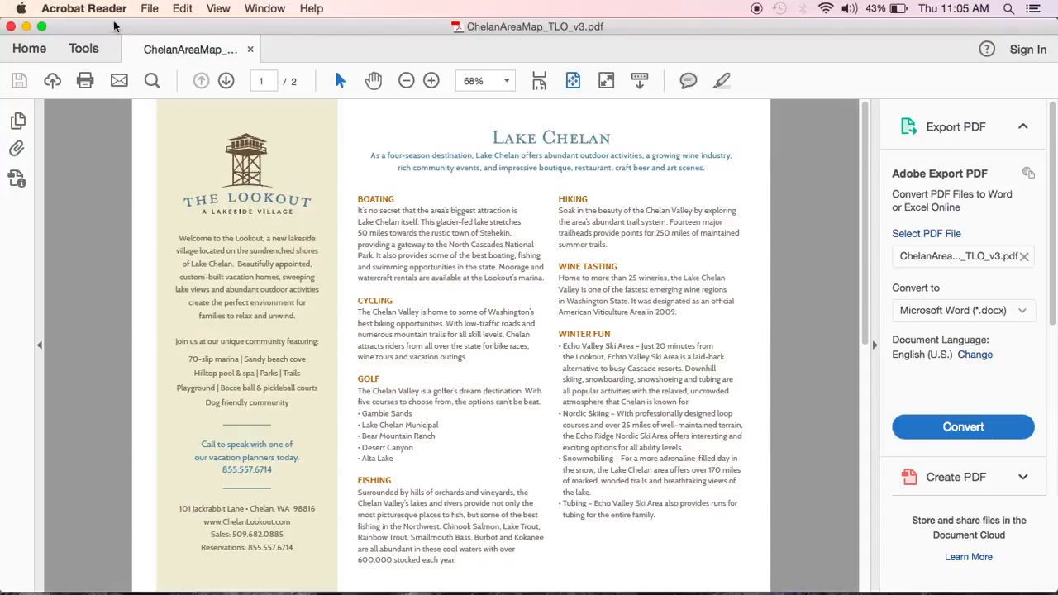
left_click(89, 49)
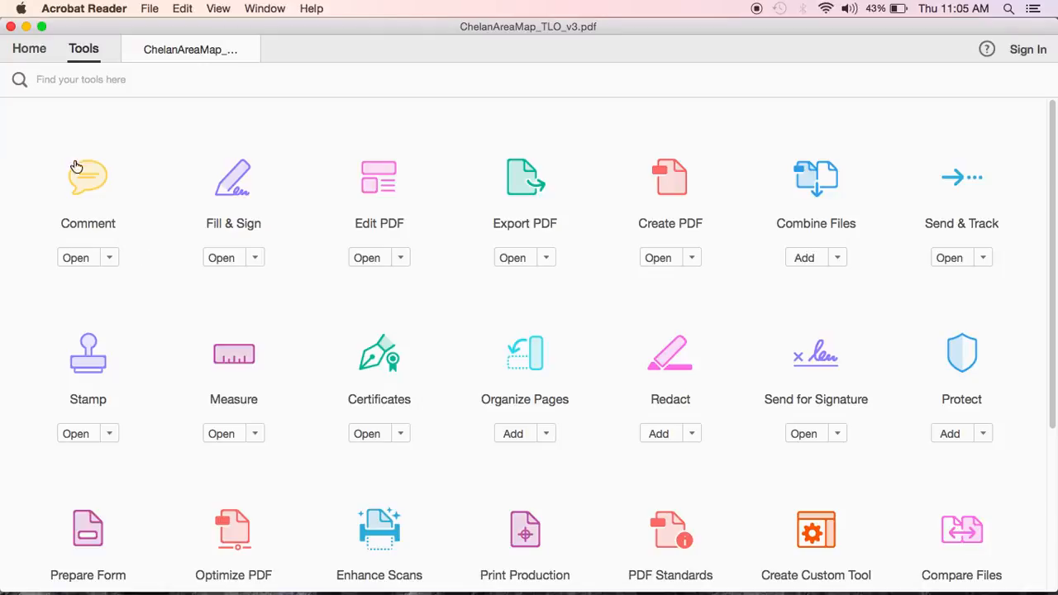
left_click(75, 258)
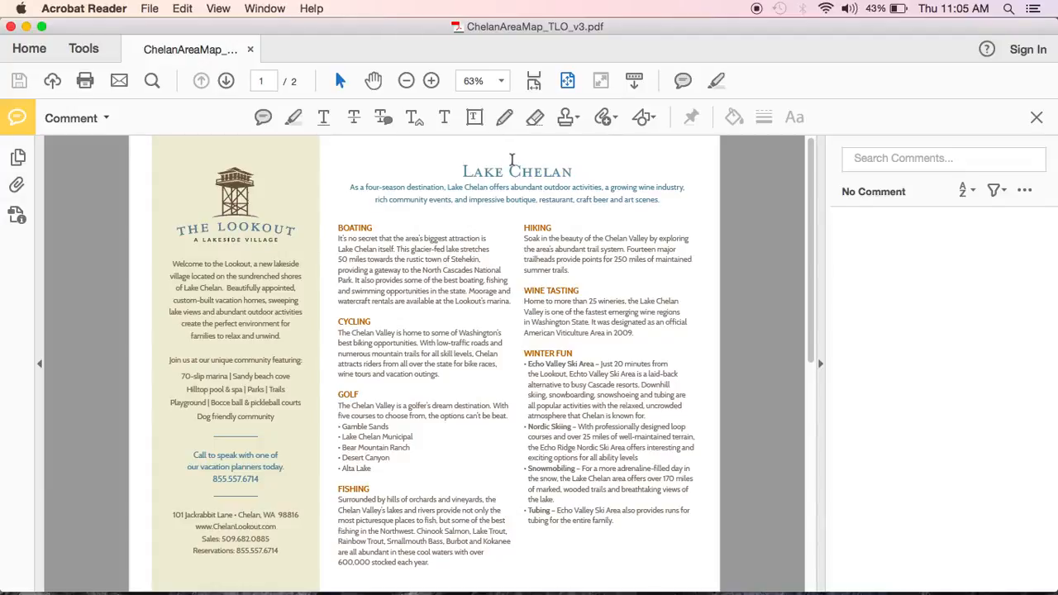
- Place a sticky note beside the Lookout logo on page 1 and post the comment "Overall change backgrounds to black."
left_click(264, 122)
scroll(332, 248, "up", 4)
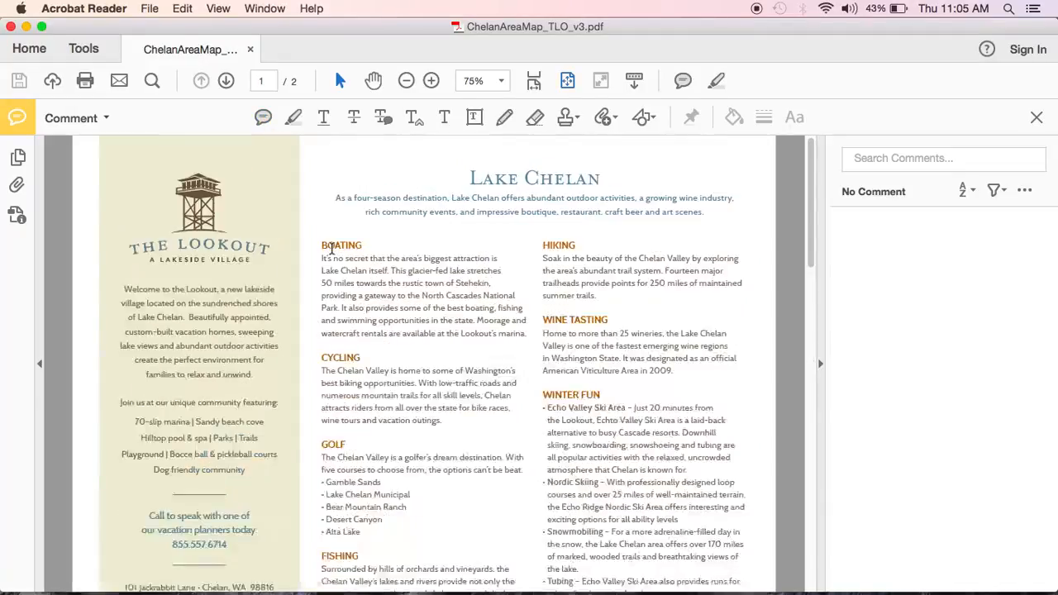
scroll(331, 247, "up", 3)
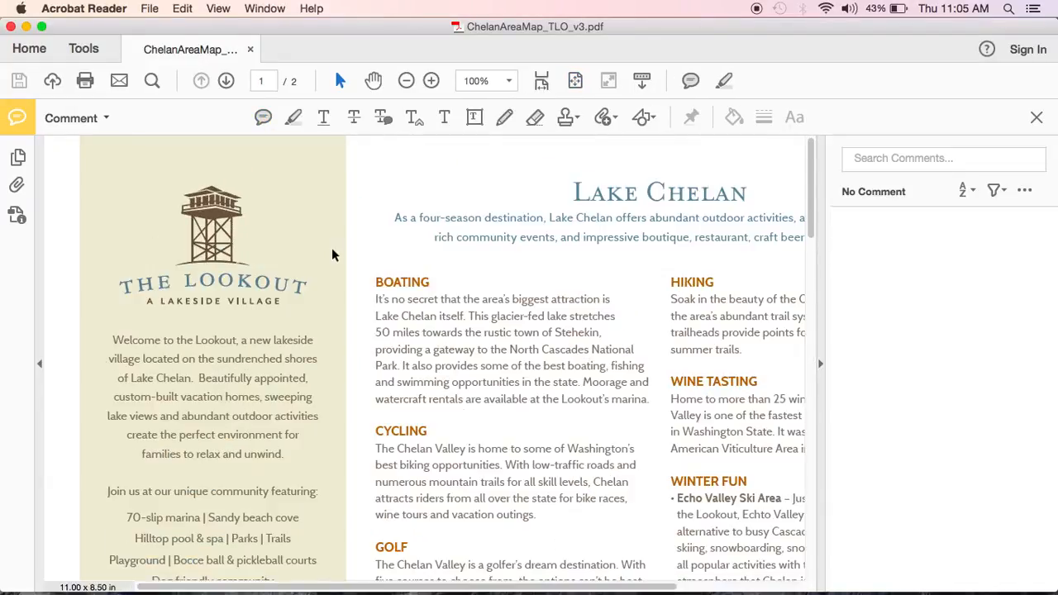
left_click(264, 118)
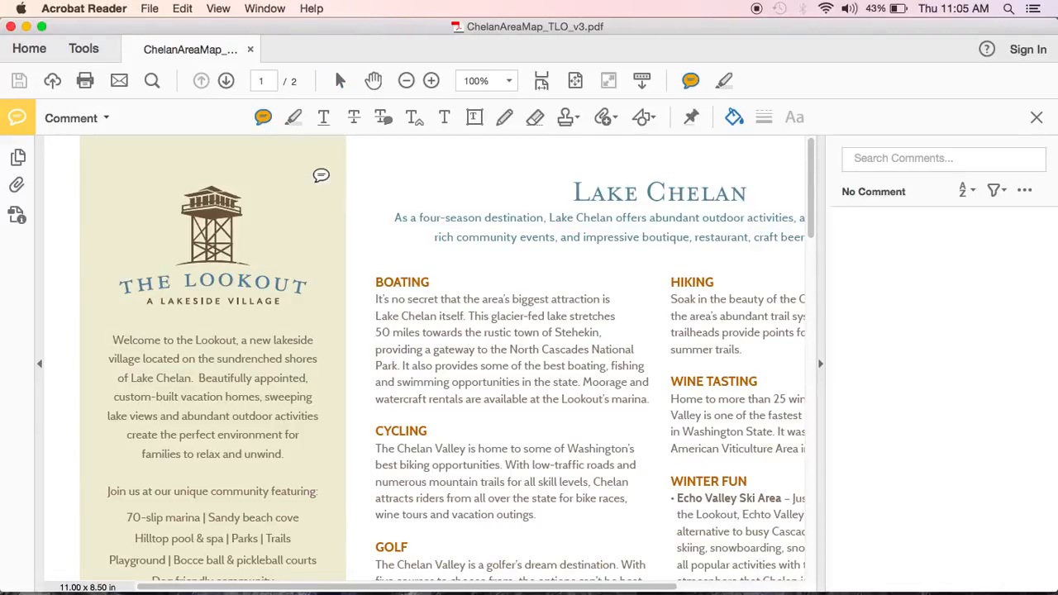
left_click(321, 176)
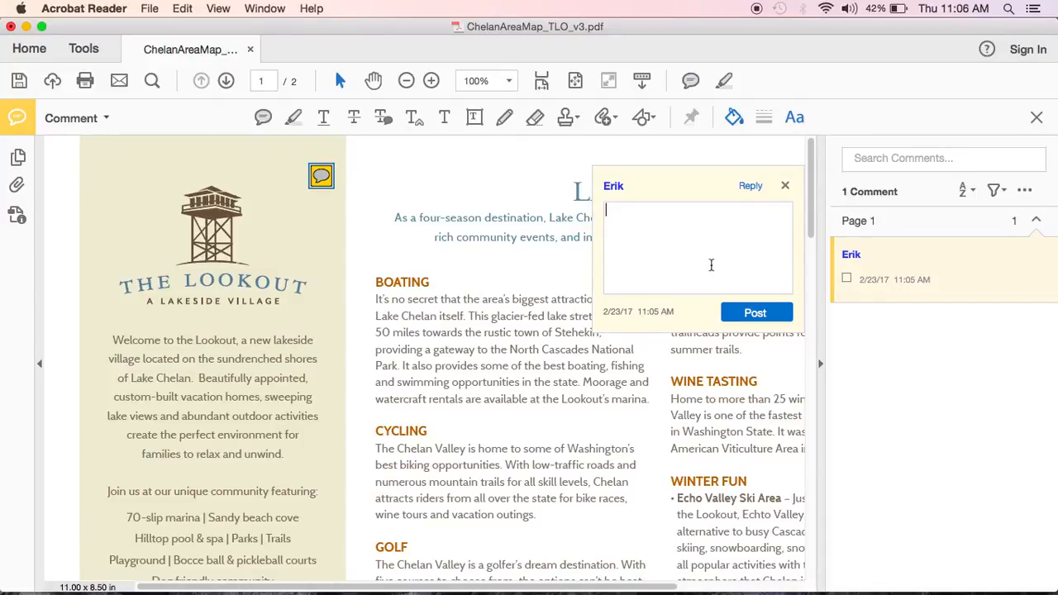
type("Overall change bakcgrou")
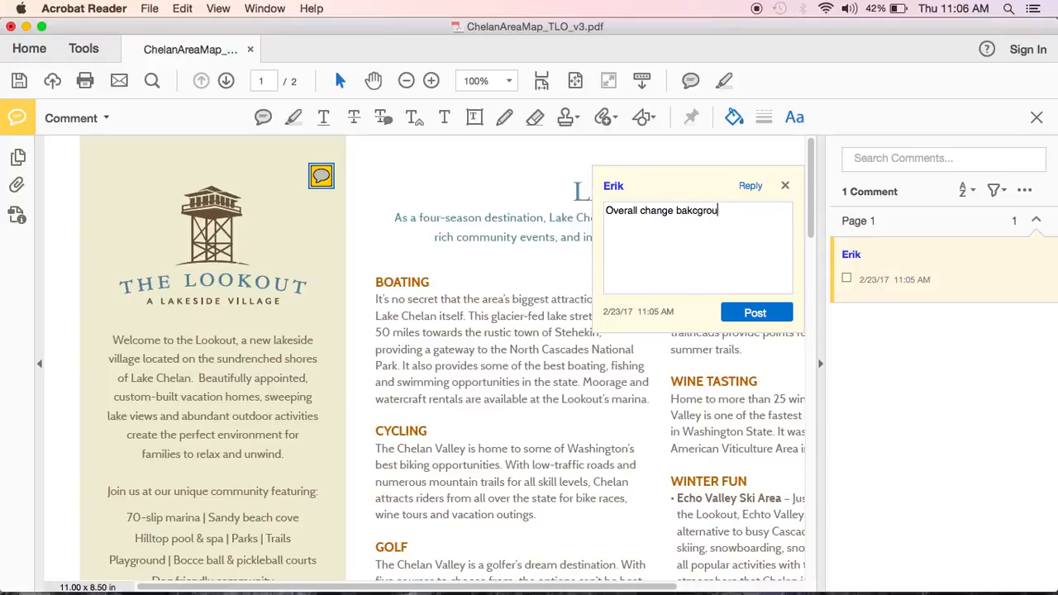
key("BackSpace")
key("BackSpace")
key("BackSpace")
key("BackSpace")
key("BackSpace")
key("BackSpace")
type("ckground t")
key("BackSpace")
type("s to black.")
left_click(751, 313)
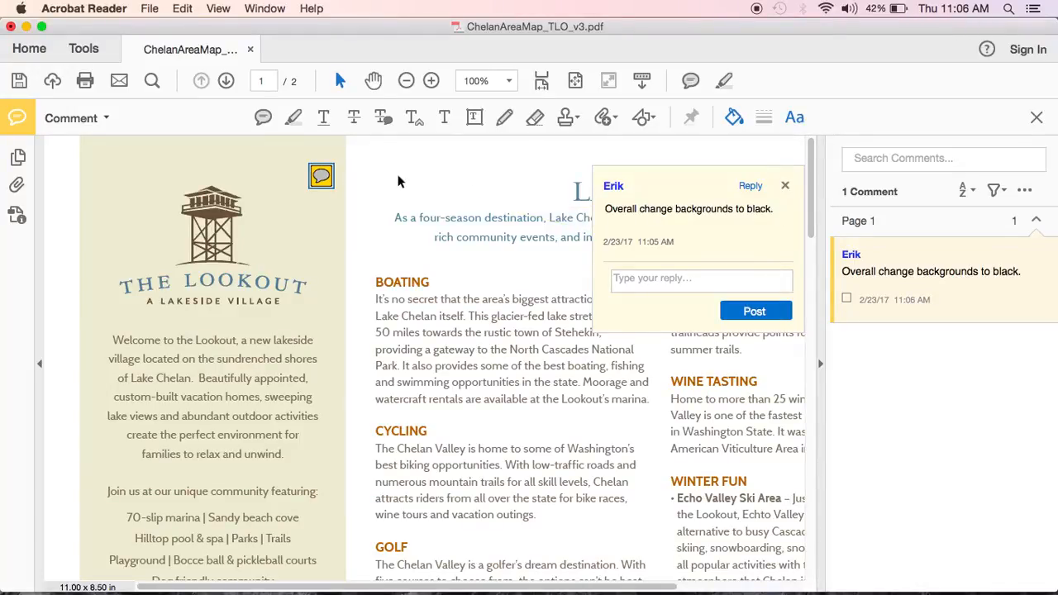
- Delete the sticky note beside the Lookout logo
right_click(327, 181)
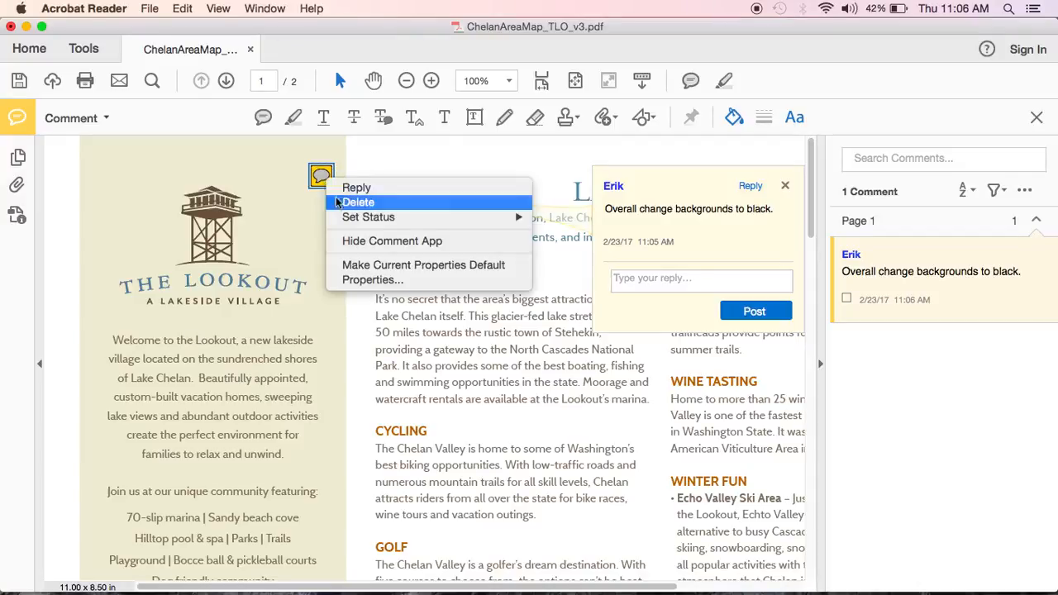
left_click(339, 203)
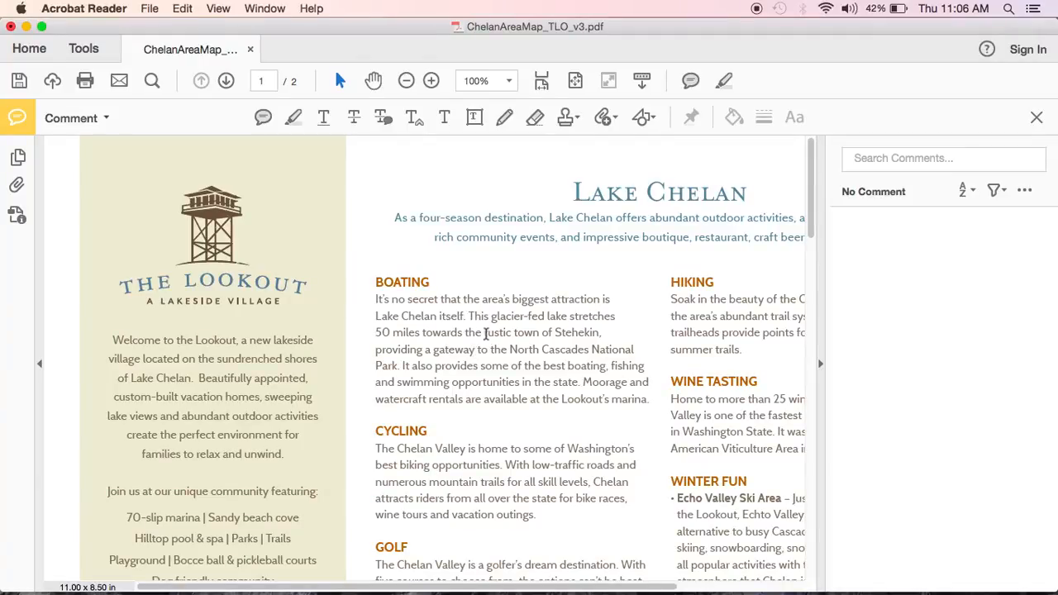
- Place a sticky note on "glacier-fed" in the Boating paragraph, post the comment "Remove glacier-fed" and close its pop-up
left_click(263, 118)
left_click(265, 121)
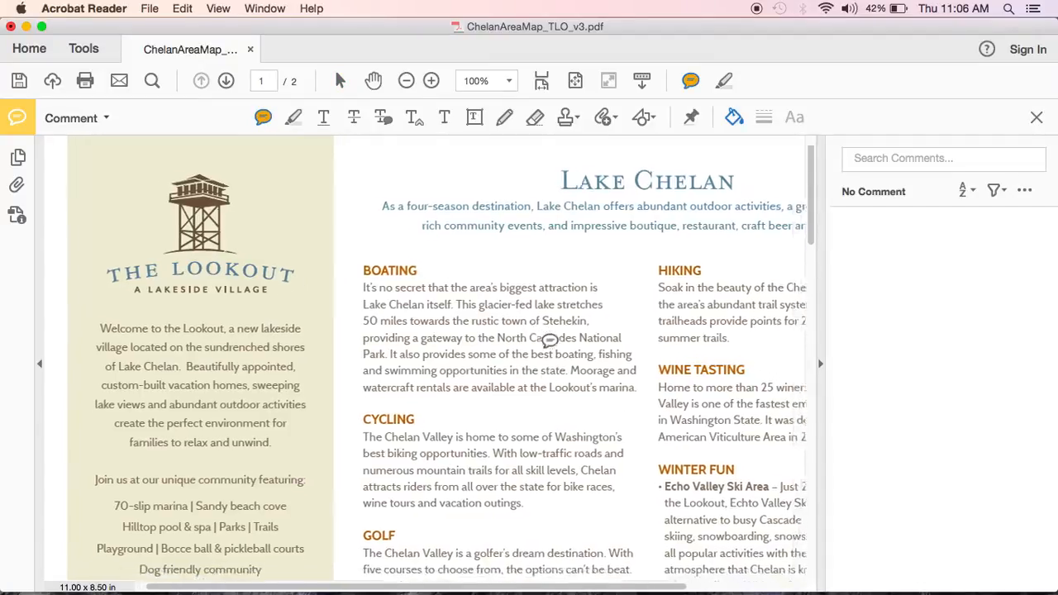
scroll(548, 340, "down", 10)
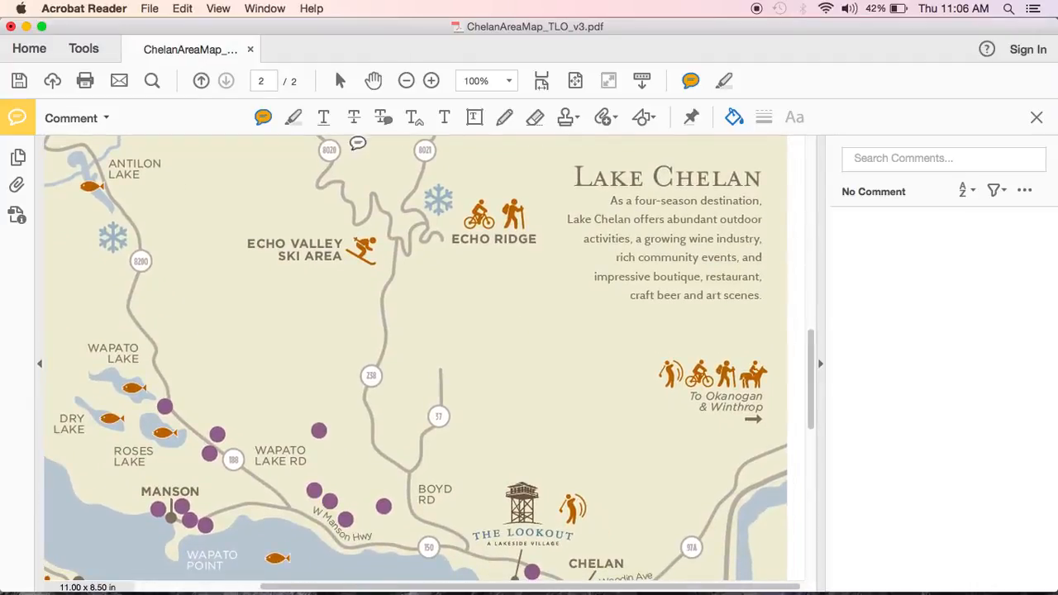
left_click(201, 81)
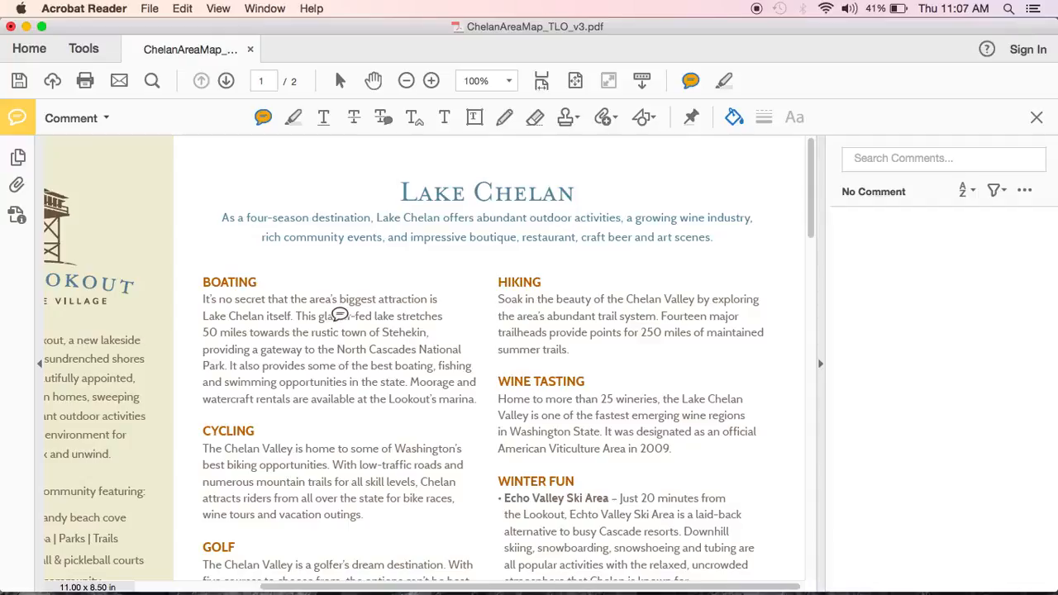
left_click(340, 315)
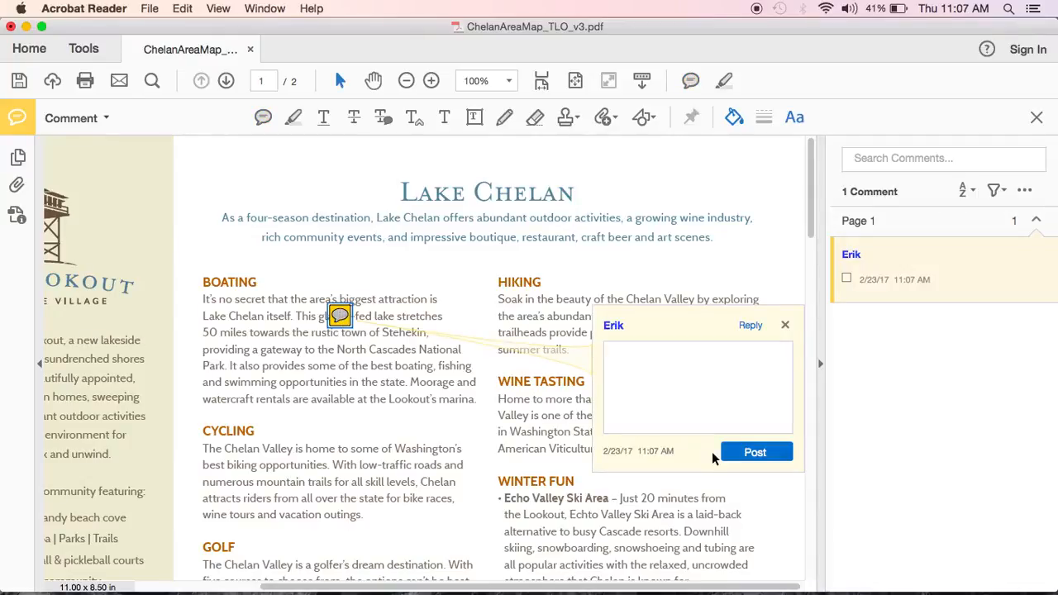
type("Remove glacier-fed")
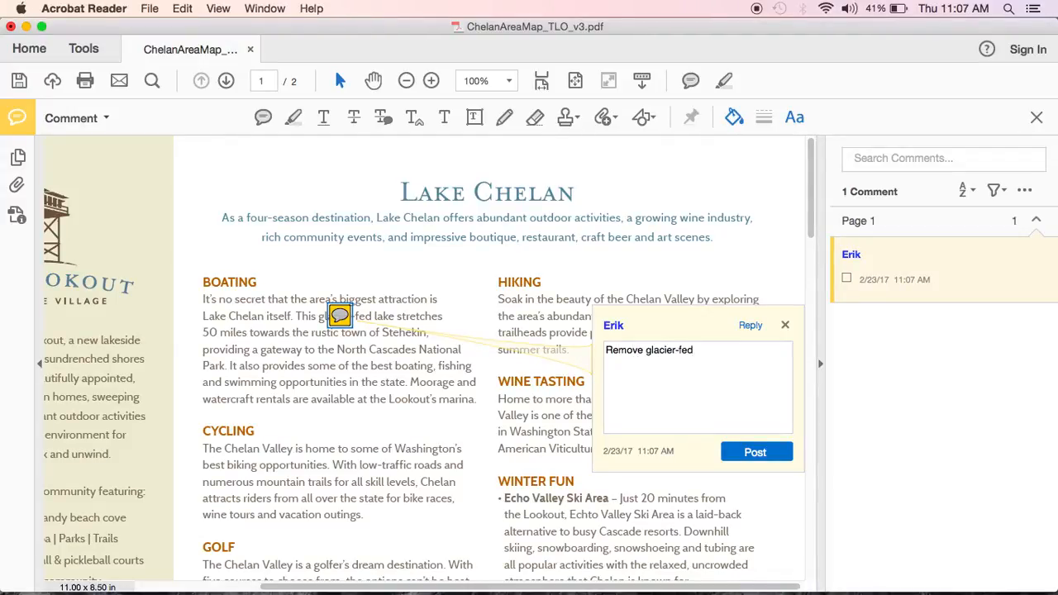
left_click(769, 456)
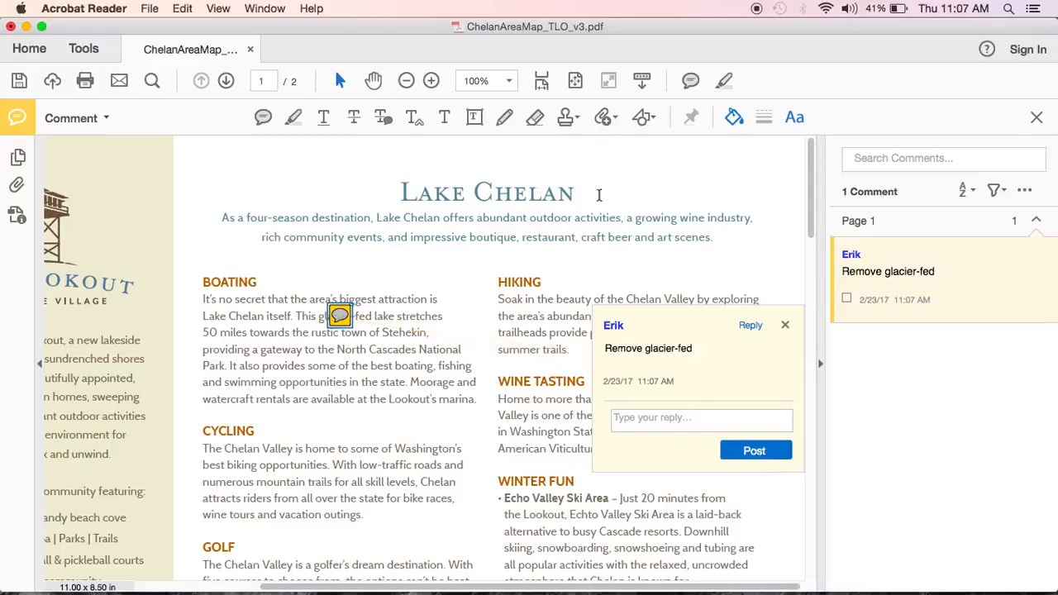
left_click(786, 327)
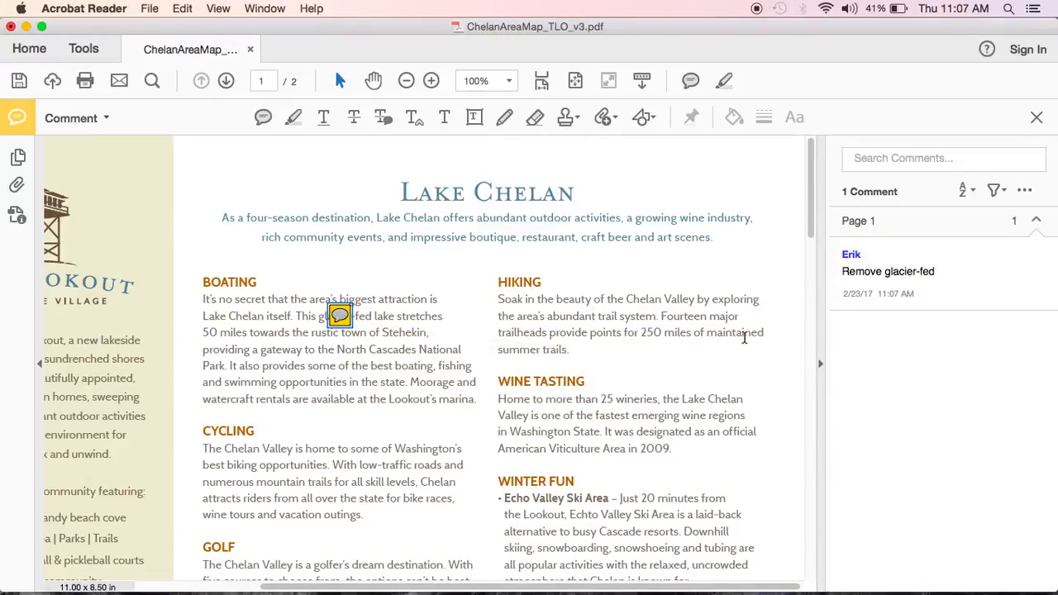
- Examine how precisely the sticky note marks the word in the Boating paragraph at different zoom levels, and check its comments list entry
key("super+minus")
key("super+minus")
key("super+minus")
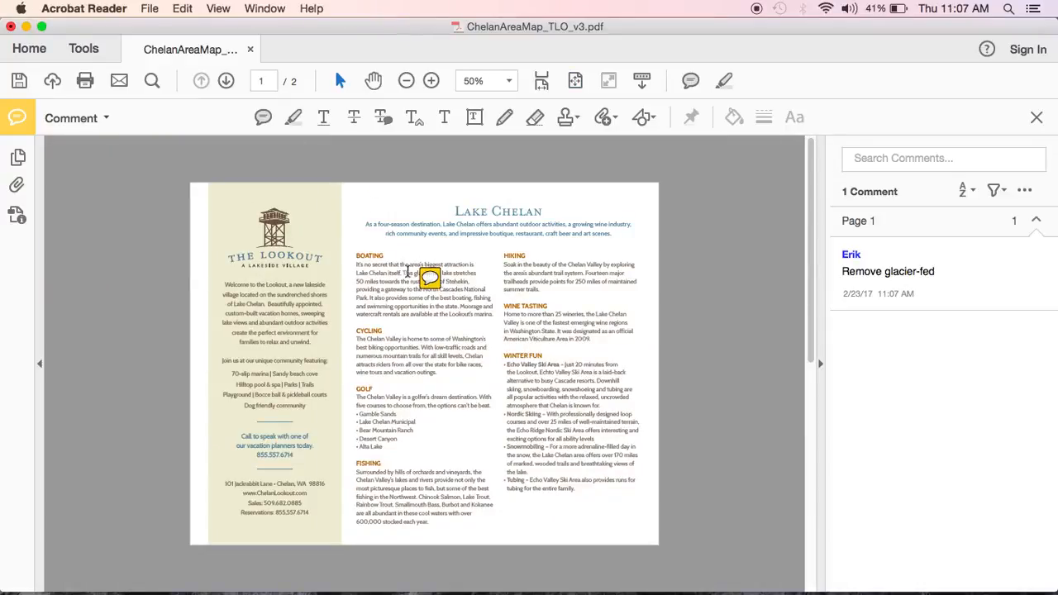
mouse_move(444, 277)
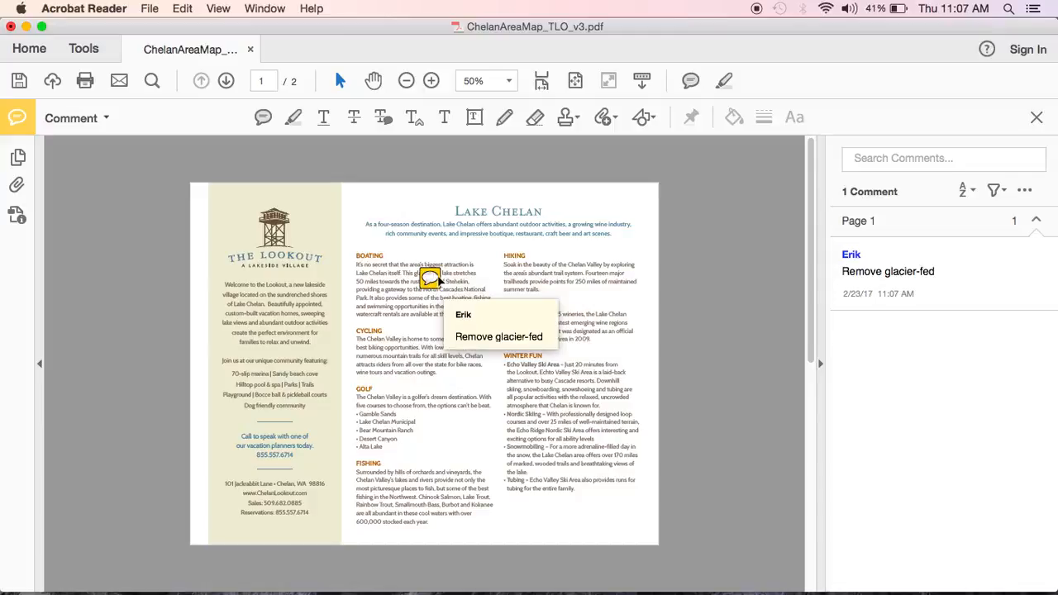
key("super+equal")
key("super+equal")
key("super+equal")
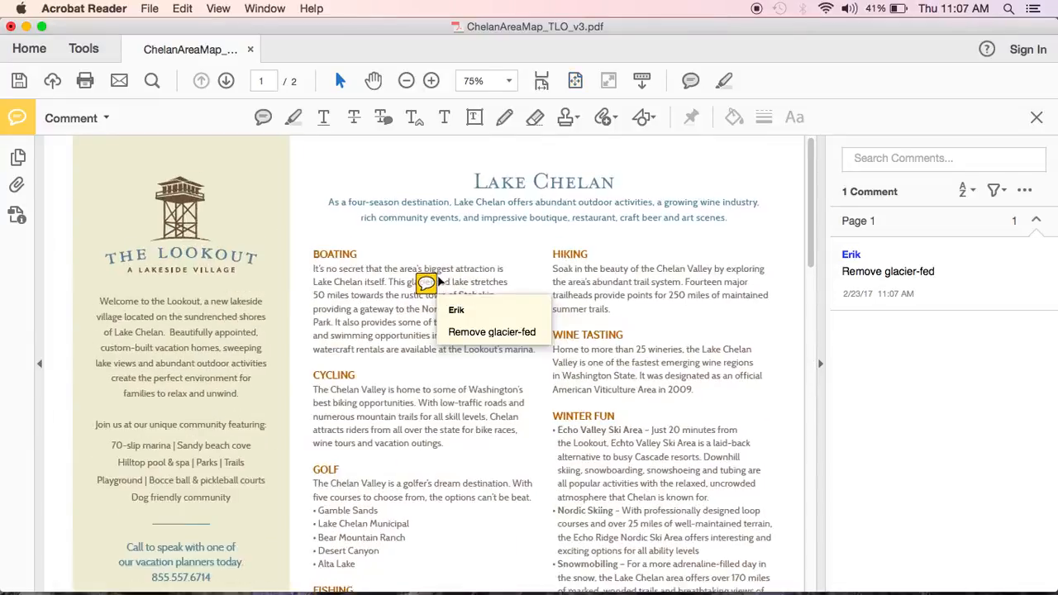
mouse_move(513, 319)
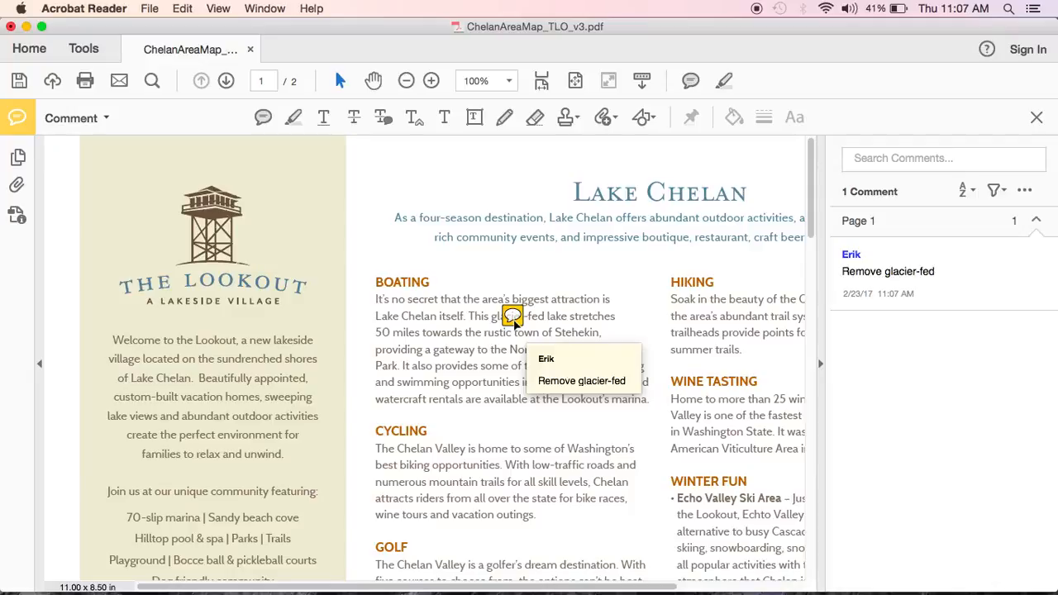
key("super+minus")
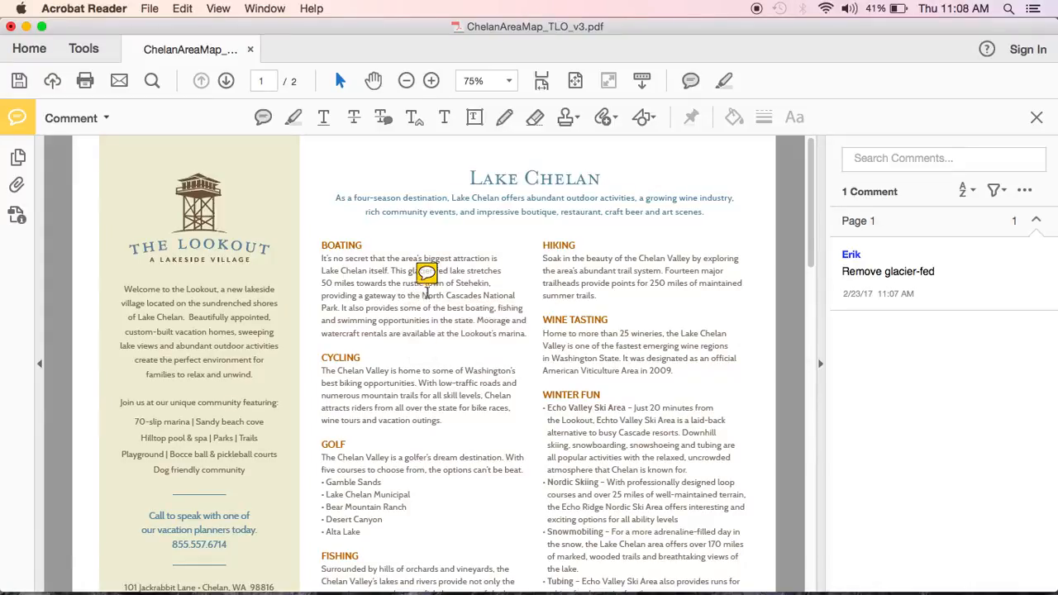
mouse_move(411, 287)
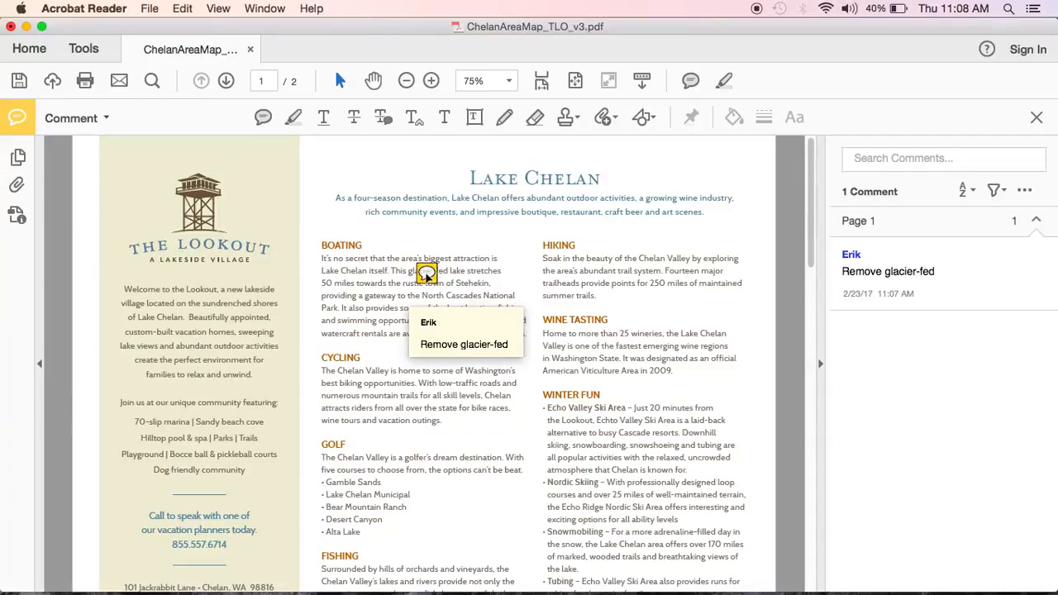
left_click(426, 274)
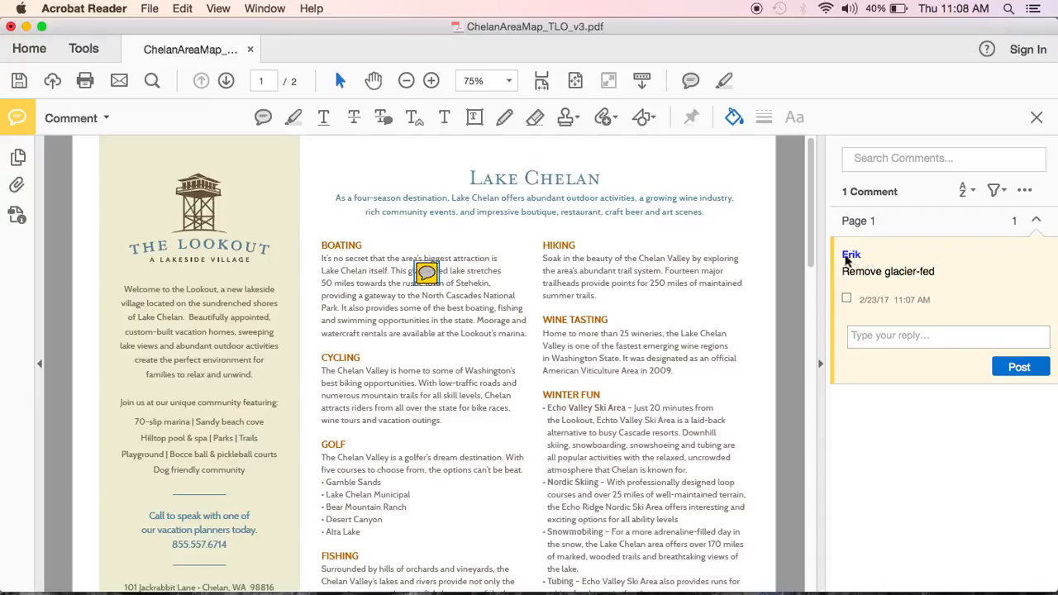
mouse_move(423, 266)
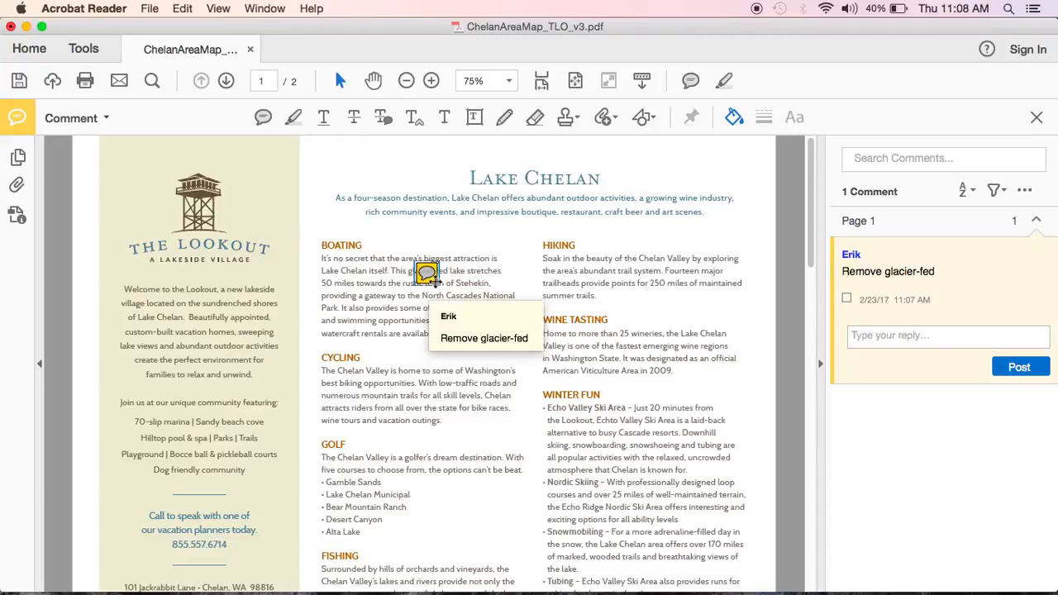
- Delete the "Remove glacier-fed" sticky note from the Boating paragraph
right_click(426, 273)
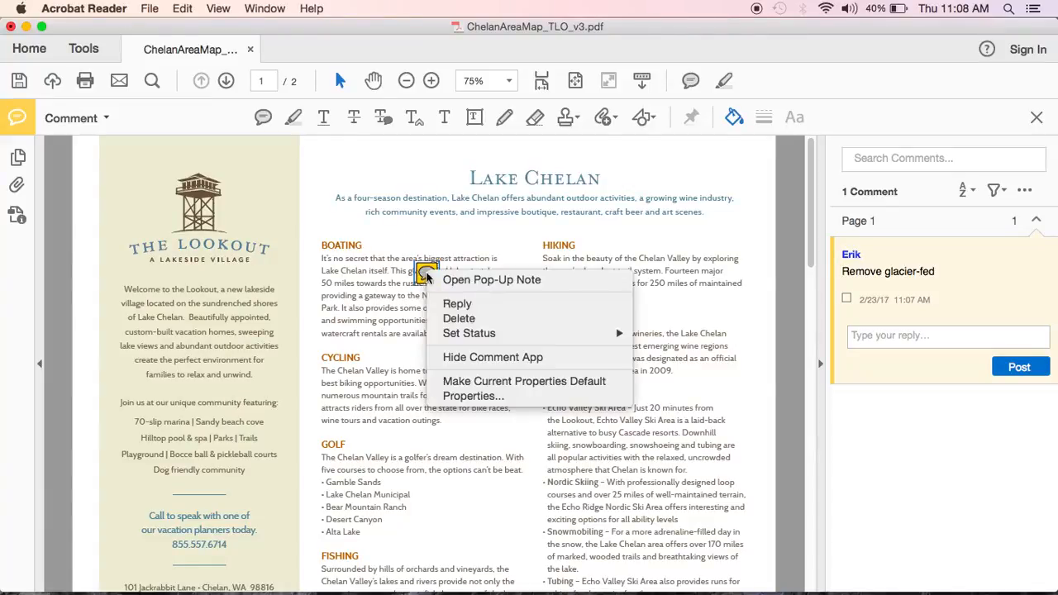
left_click(461, 319)
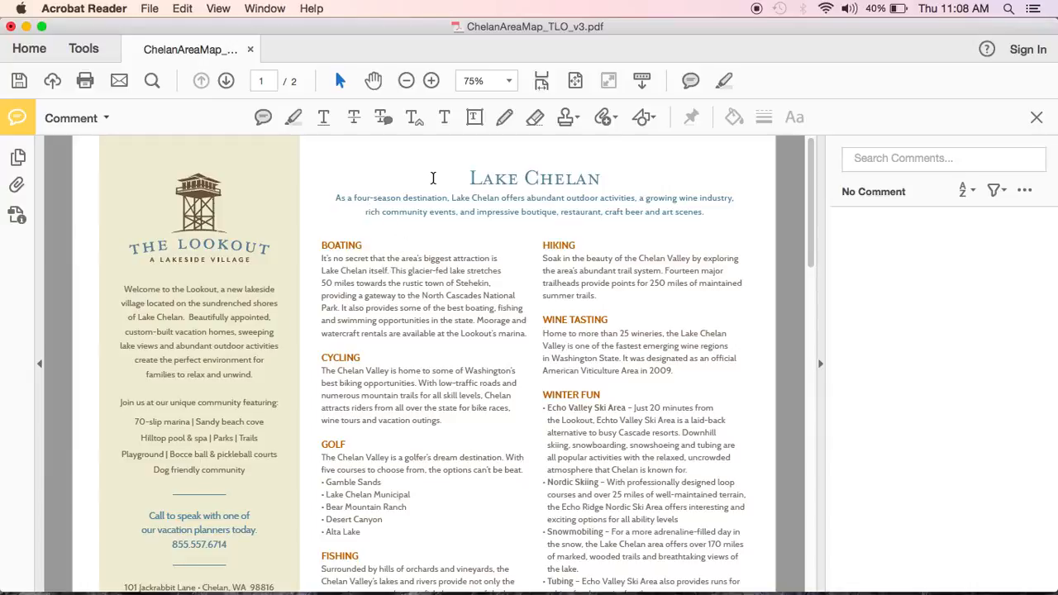
- Mark "glacier-fed" in the Boating paragraph for removal with a strikethrough
left_click(431, 81)
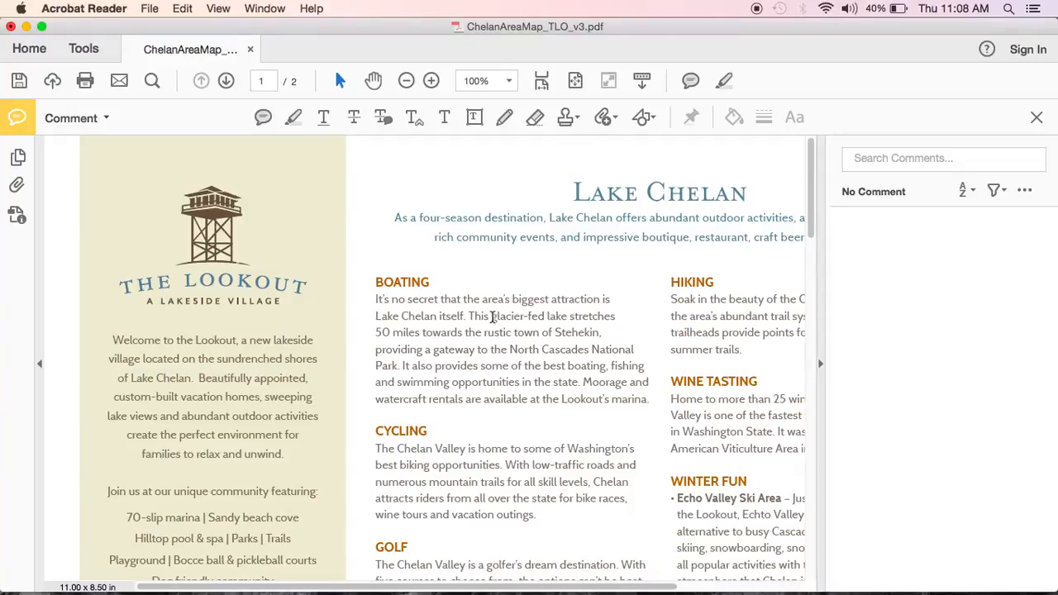
left_click_drag(492, 318, 543, 321)
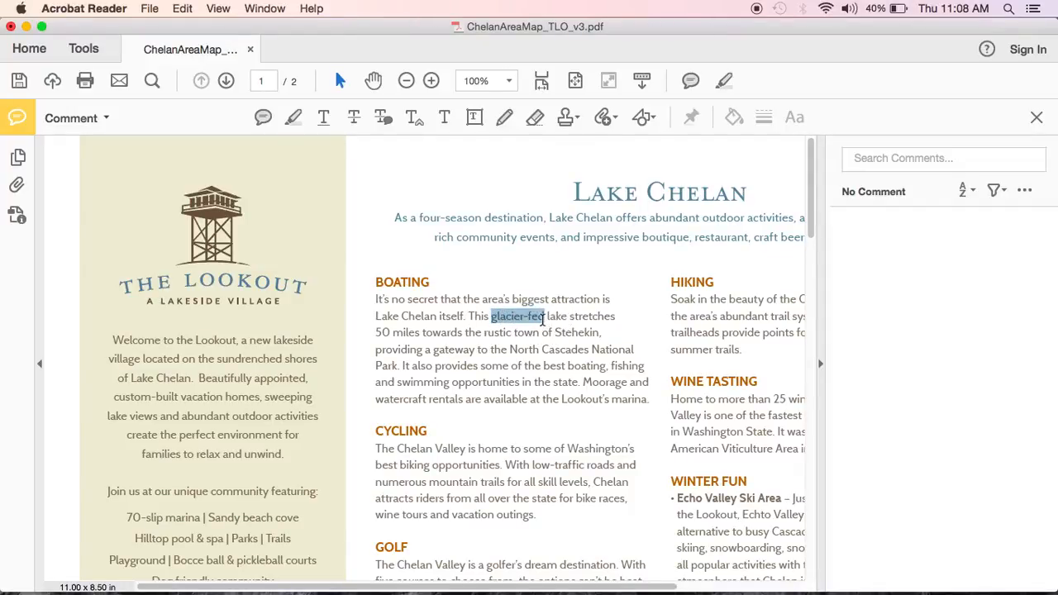
left_click(353, 118)
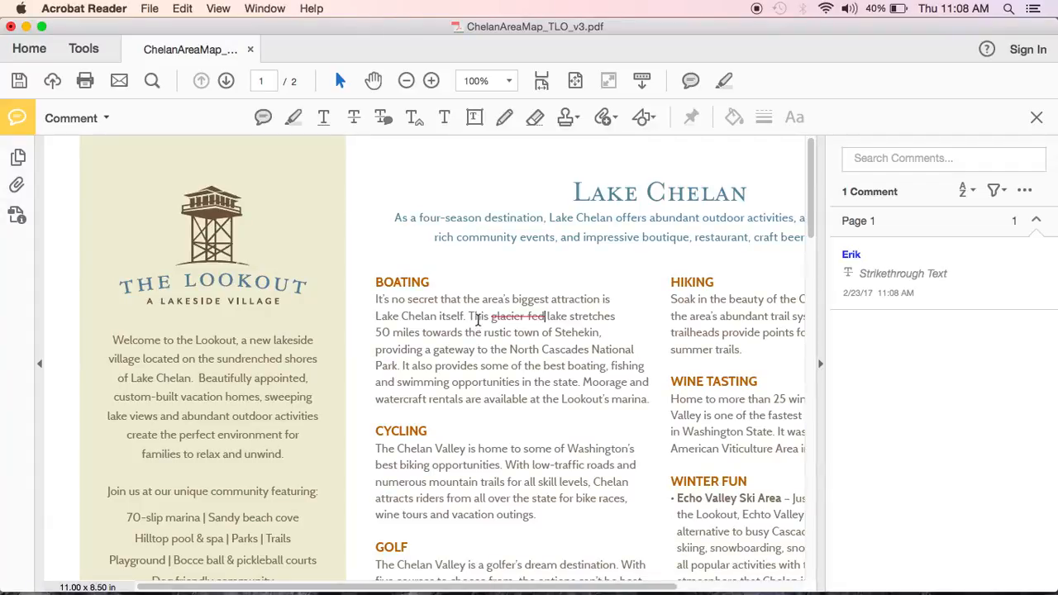
- Select the strikethrough comment in the page 1 comments list and add a checkmark to it
scroll(609, 310, "down", 5)
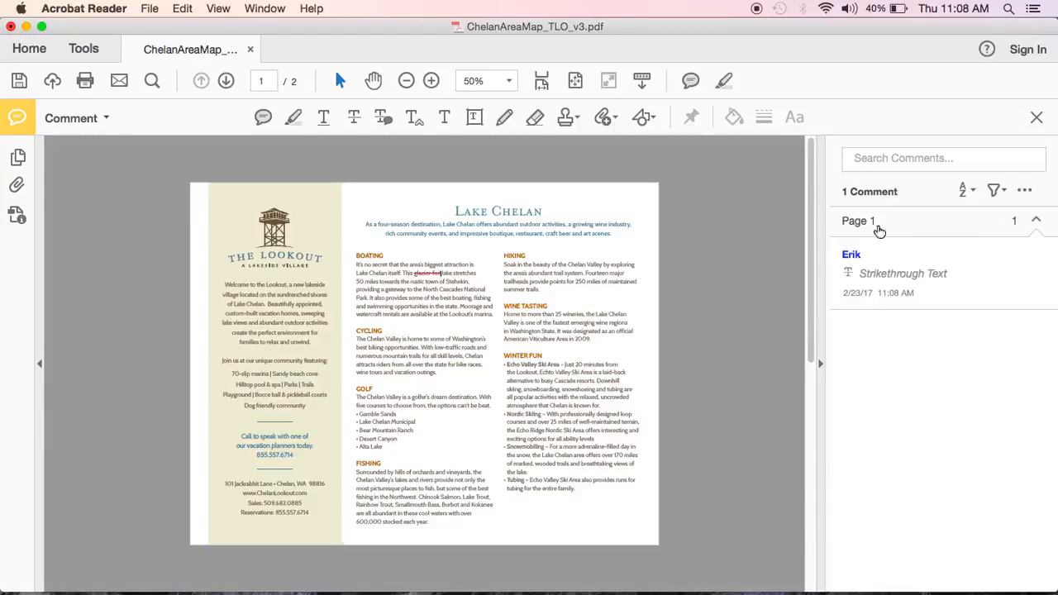
left_click(944, 281)
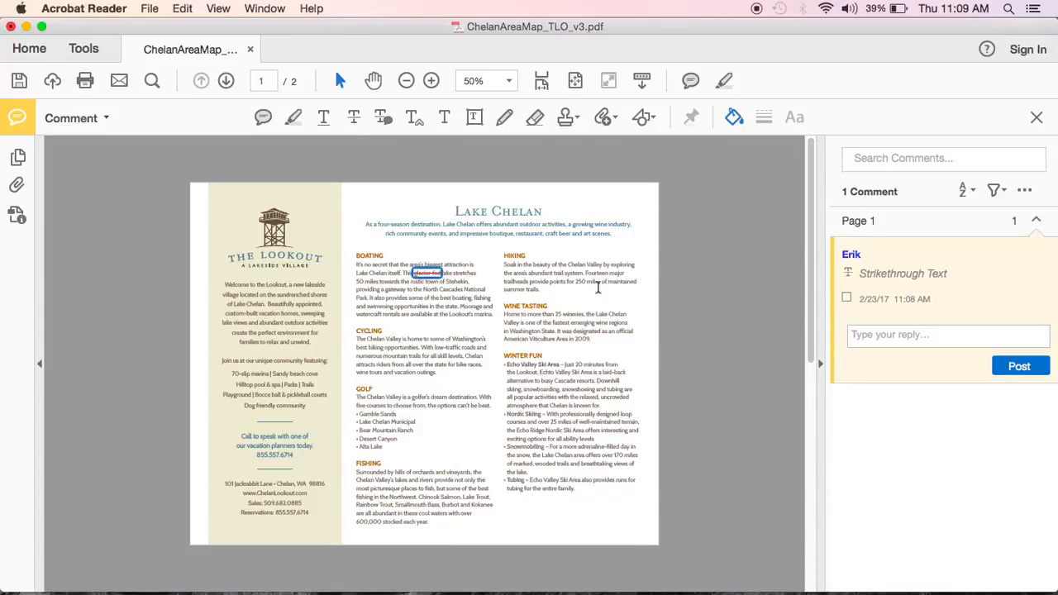
left_click(847, 299)
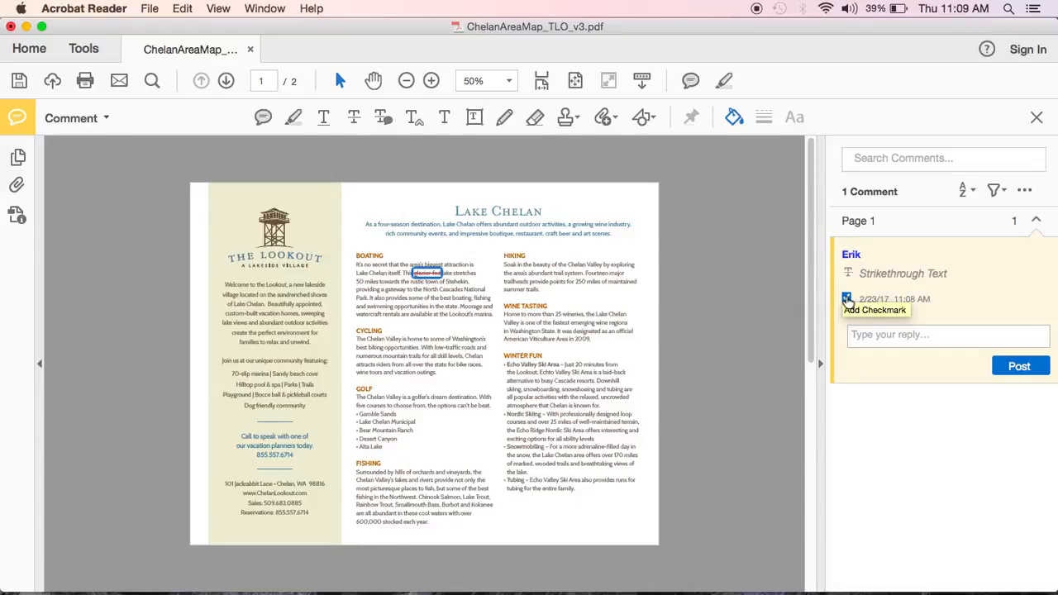
- Clear the checkmark on the "glacier-fed" strikethrough comment and delete that strikethrough from the Boating paragraph
left_click(847, 299)
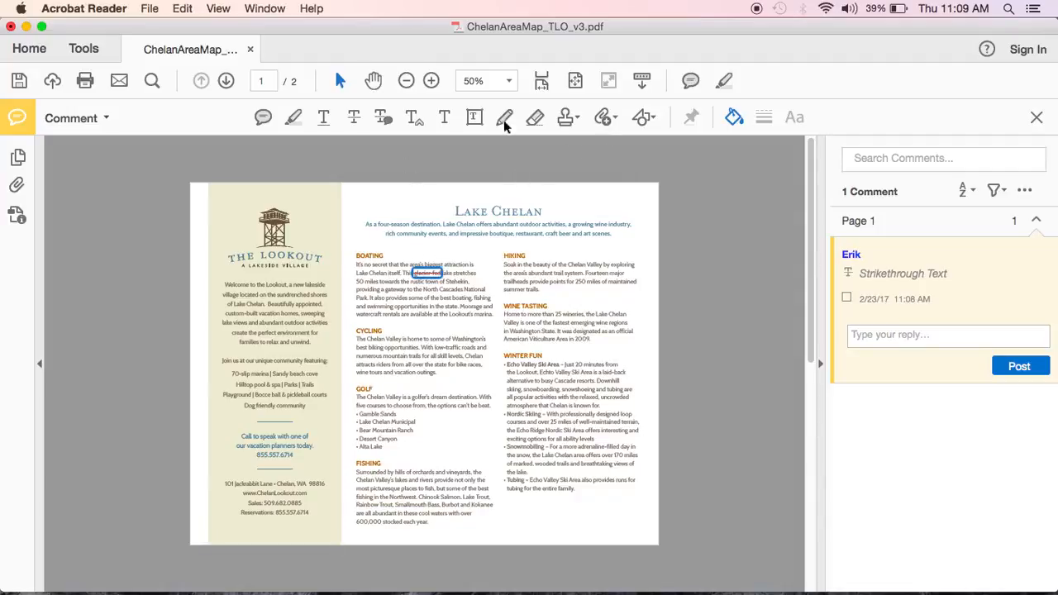
left_click(432, 81)
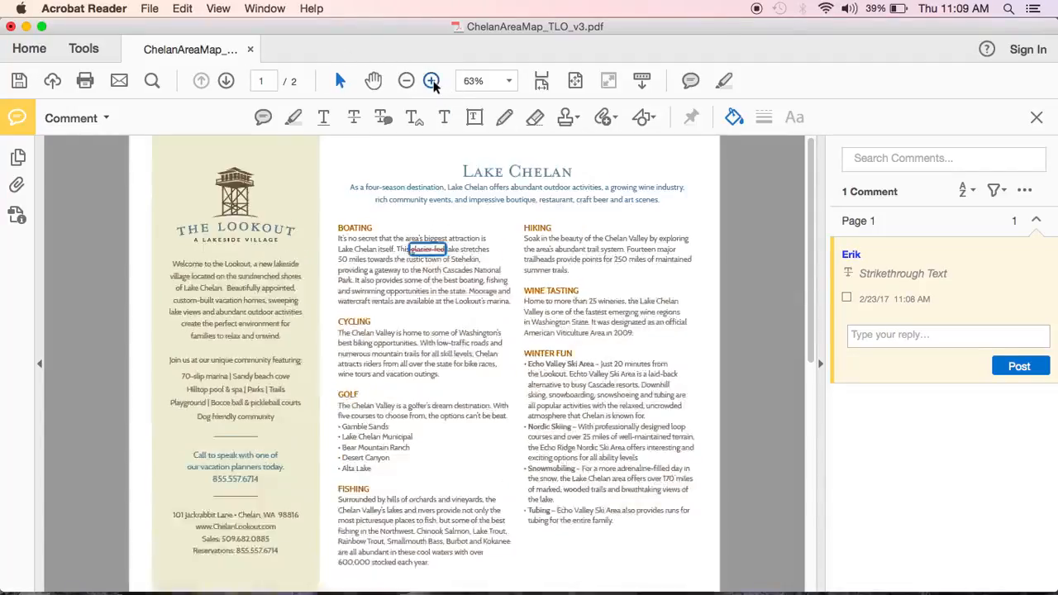
left_click(431, 80)
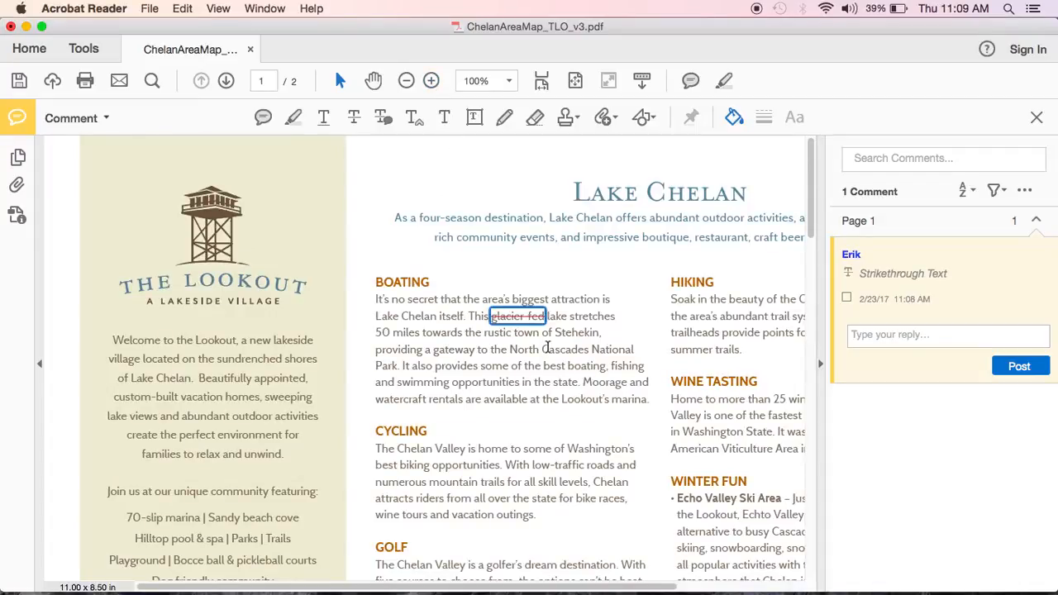
key("Delete")
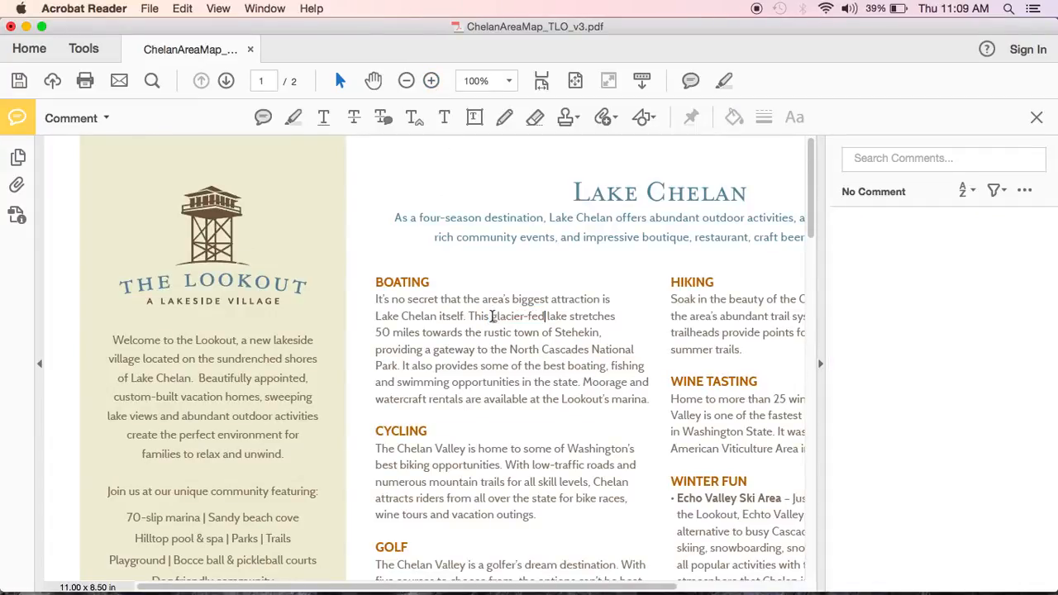
- Mark "glacier-fed" in the Boating paragraph for replacement with "pristine", then post and close the comment
left_click_drag(492, 315, 544, 320)
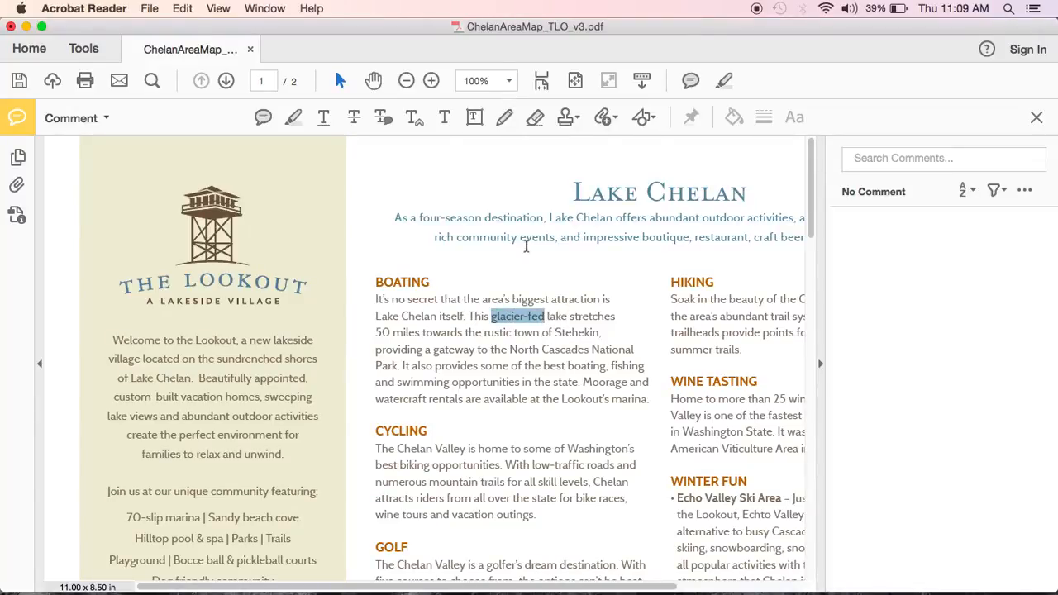
left_click(382, 121)
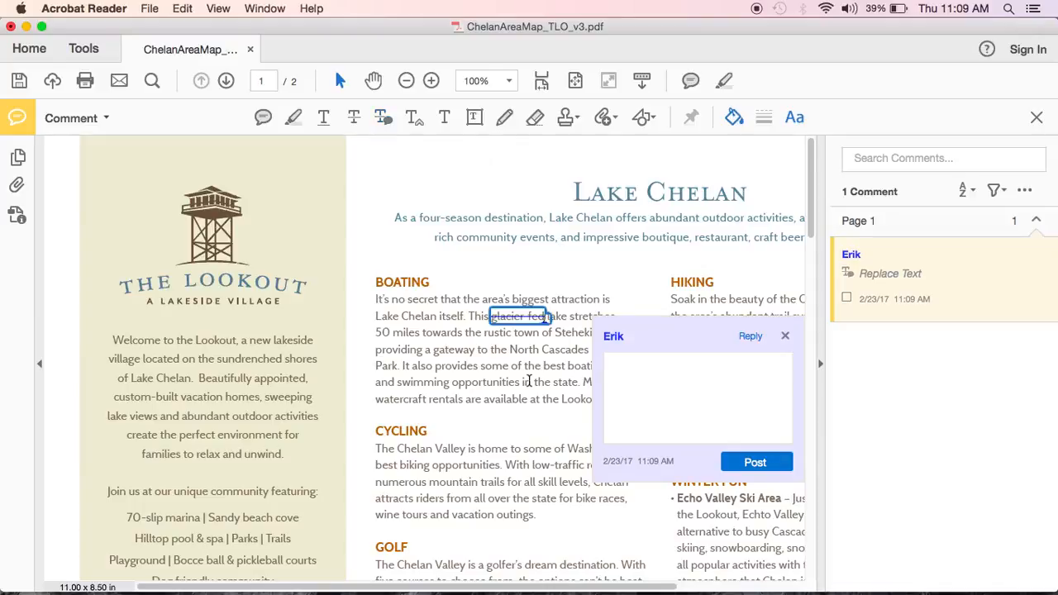
type("pristine")
left_click(756, 463)
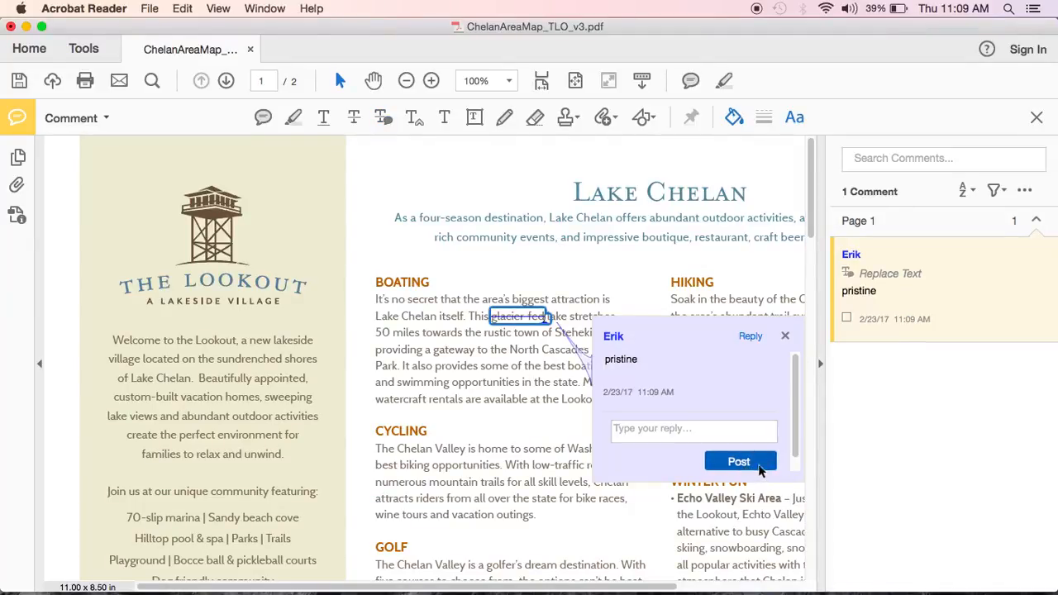
left_click(785, 339)
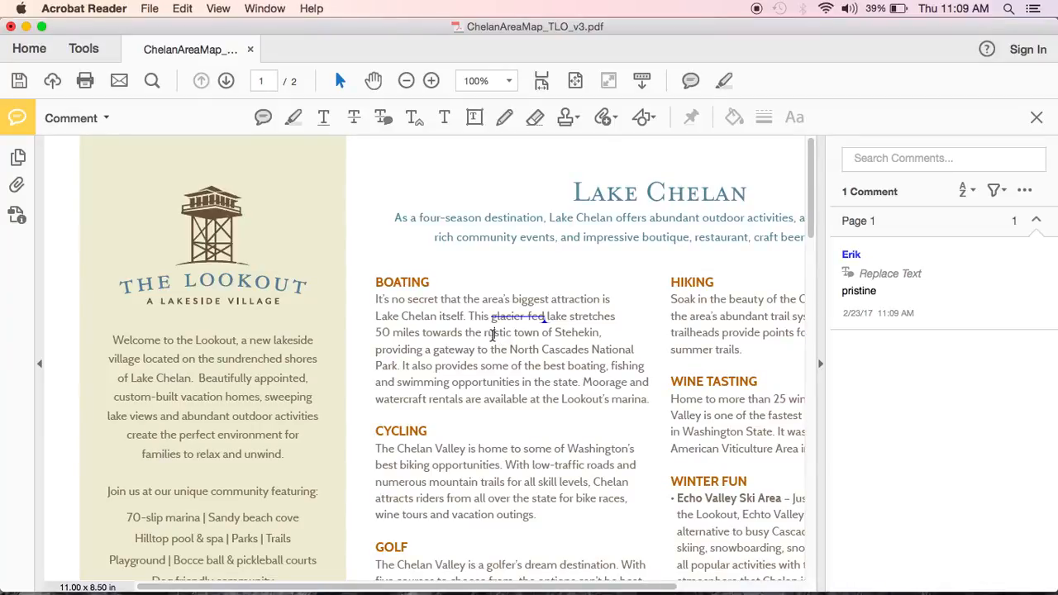
- Strike through "rustic" in the Boating paragraph and check both text edits from the comments list
double_click(493, 334)
left_click(354, 117)
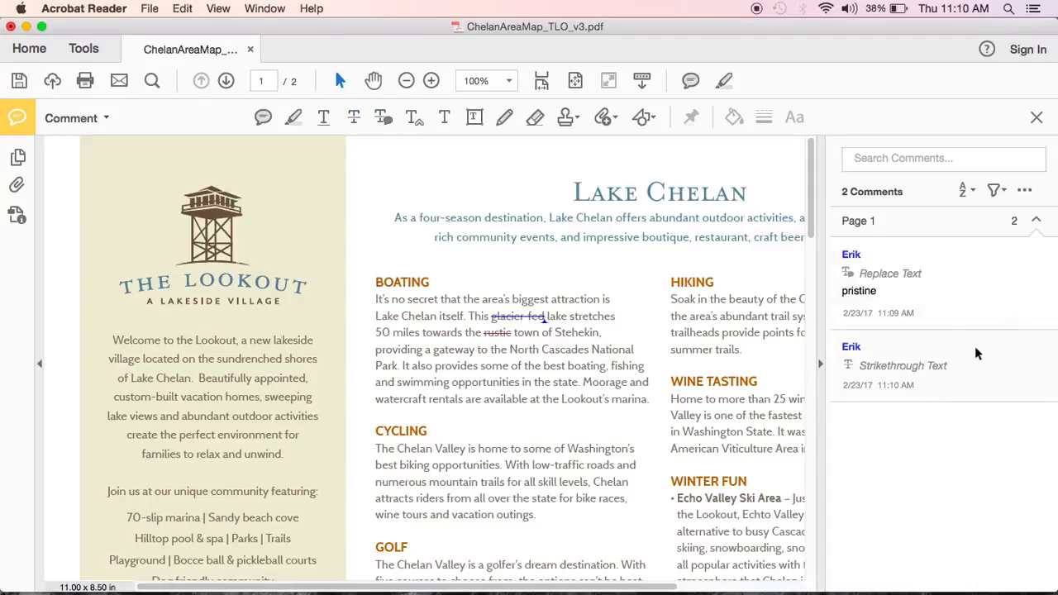
left_click(961, 311)
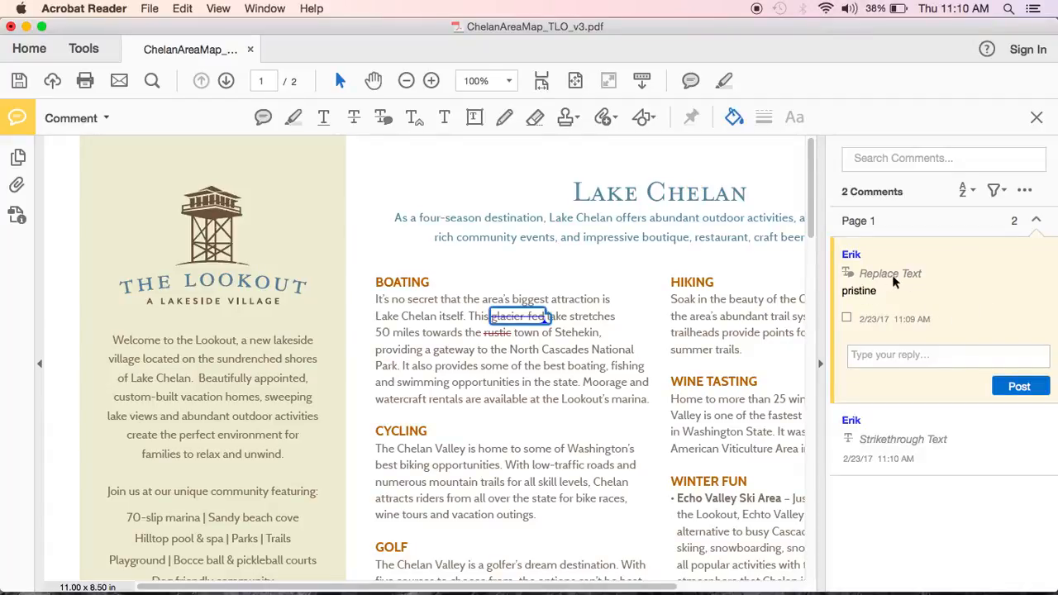
left_click(942, 466)
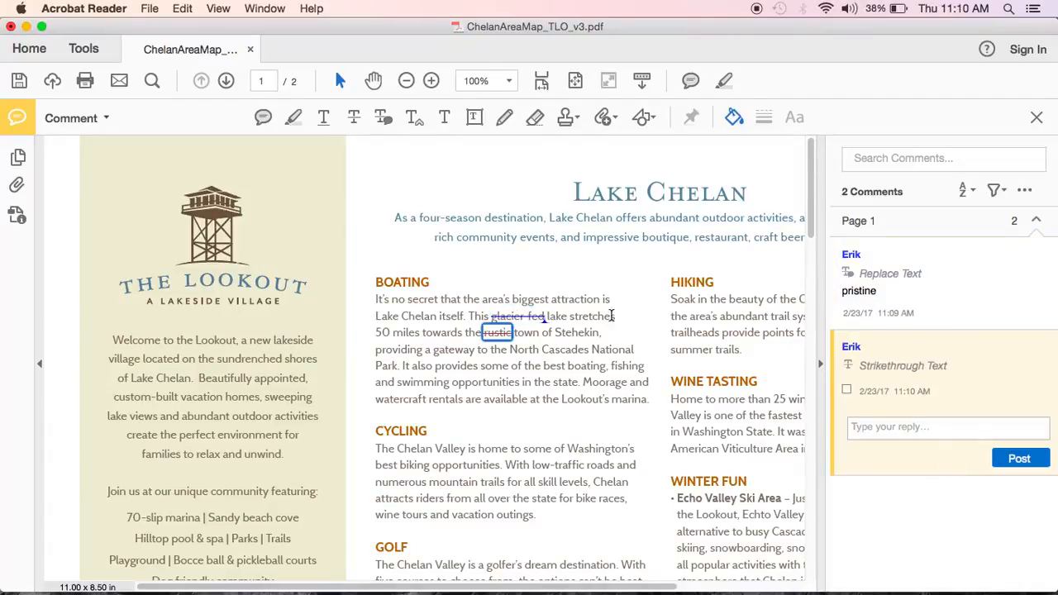
- Add an inserted-text comment before "Moorage" in the Boating paragraph reading "Our private and lovely jdkfljdskljfdslkfjdsl."
left_click(527, 347)
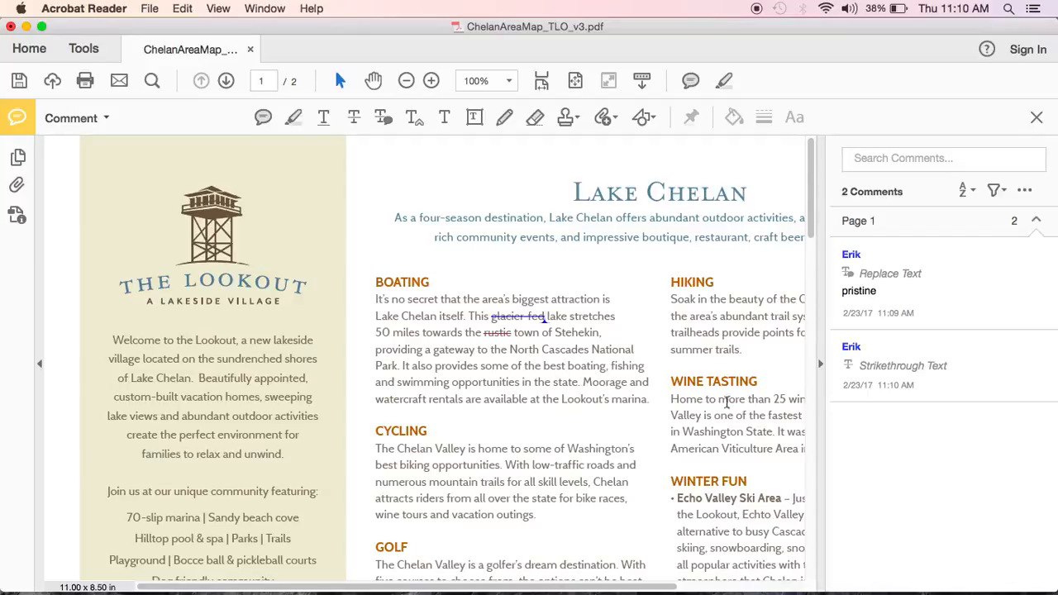
left_click(416, 121)
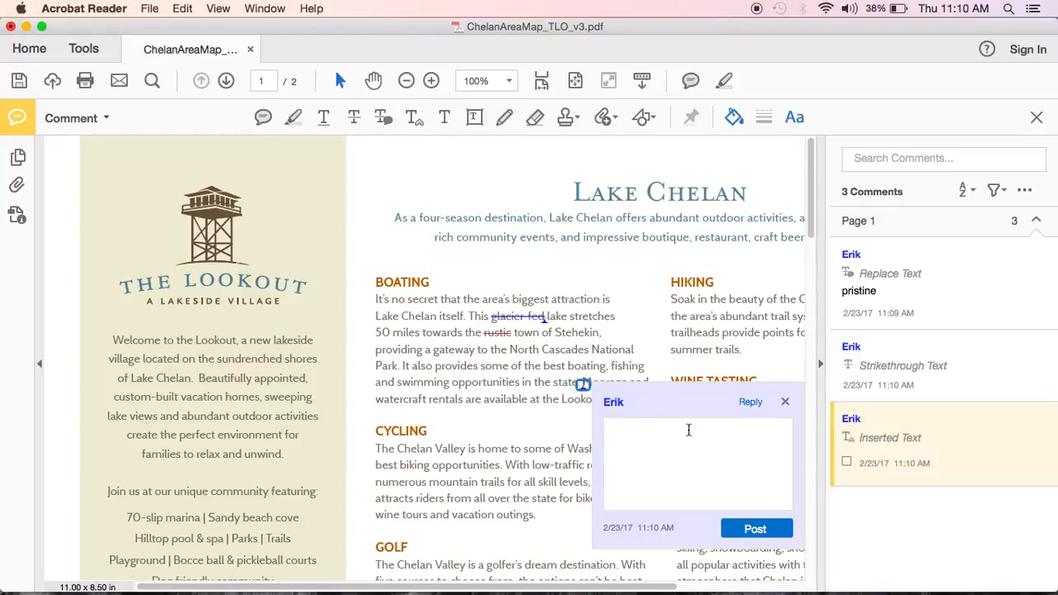
type("Our private and lovely jdkfljdskljfdslkfjdsl")
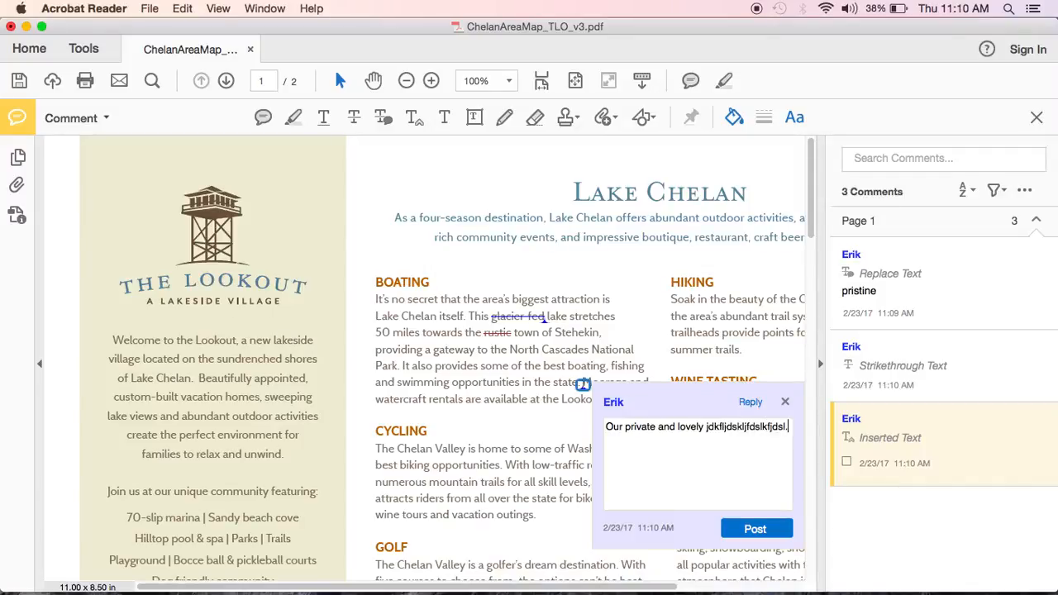
left_click(776, 530)
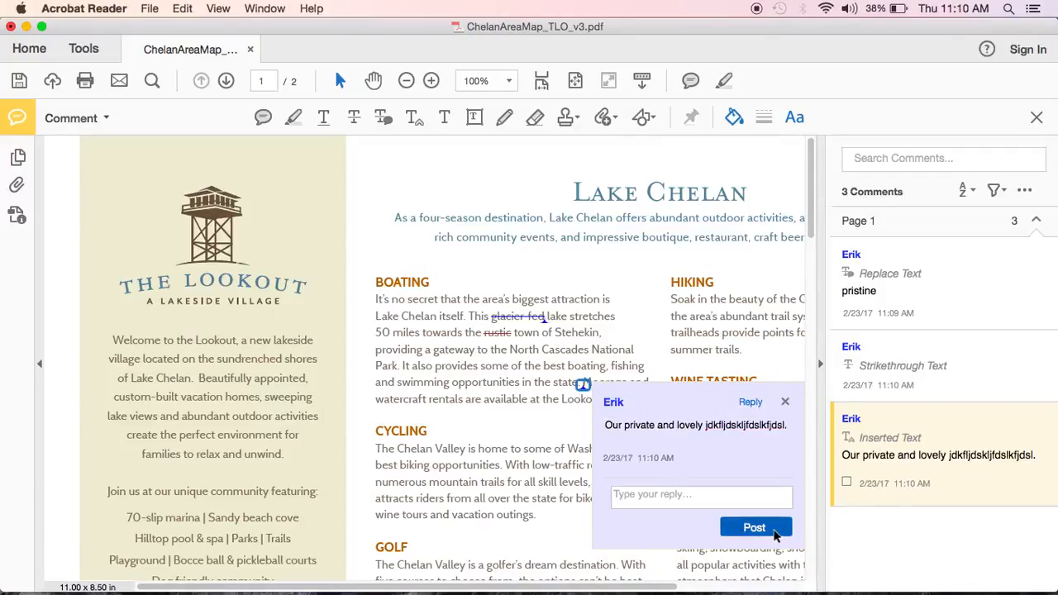
left_click(784, 402)
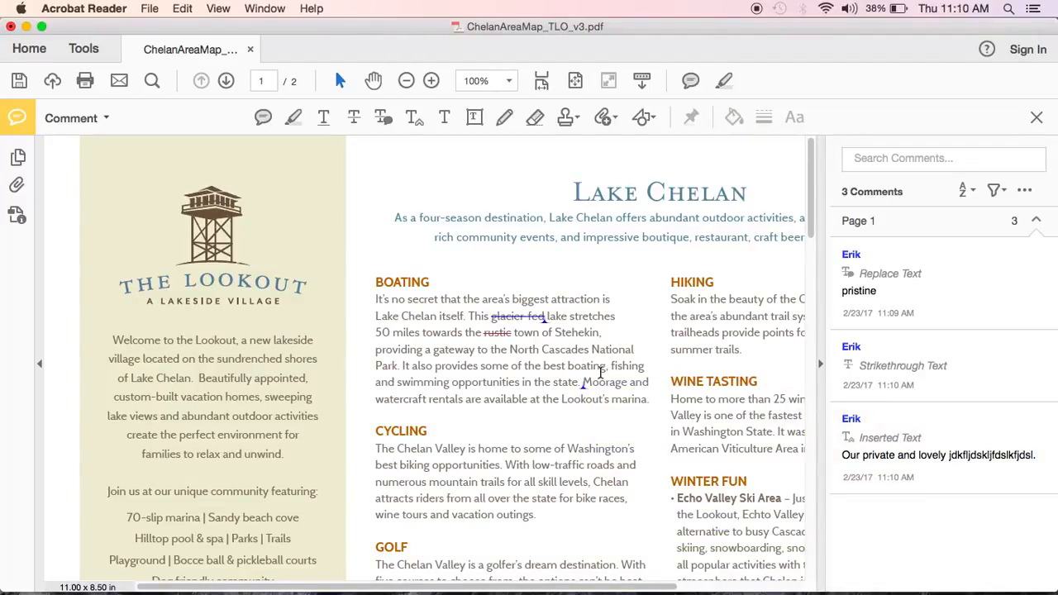
- Review the replacement, strikethrough and inserted-text comments against their marks on the whole page
scroll(600, 372, "down", 5)
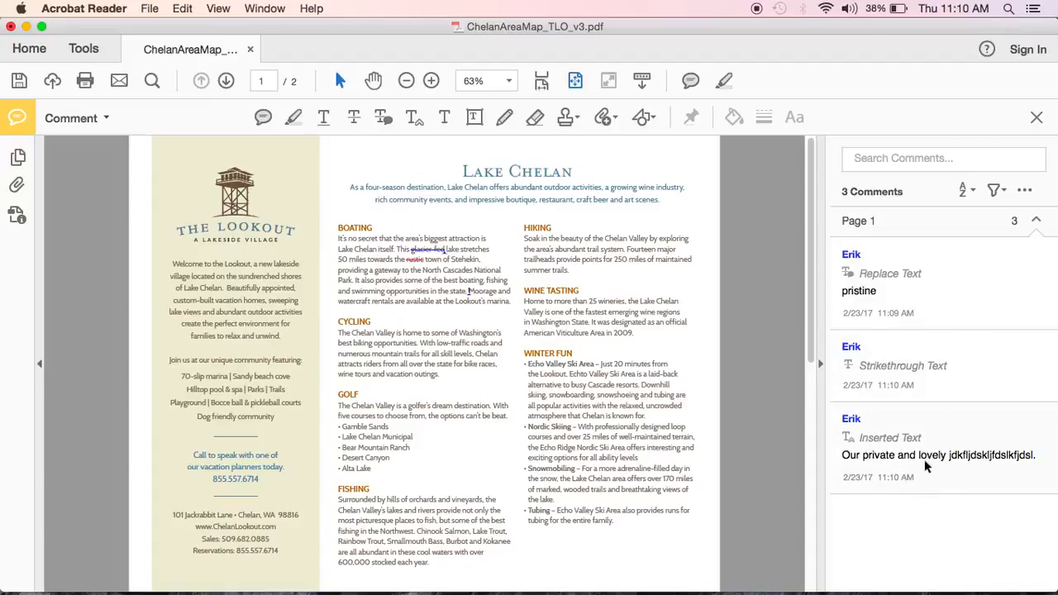
left_click(949, 376)
left_click(943, 308)
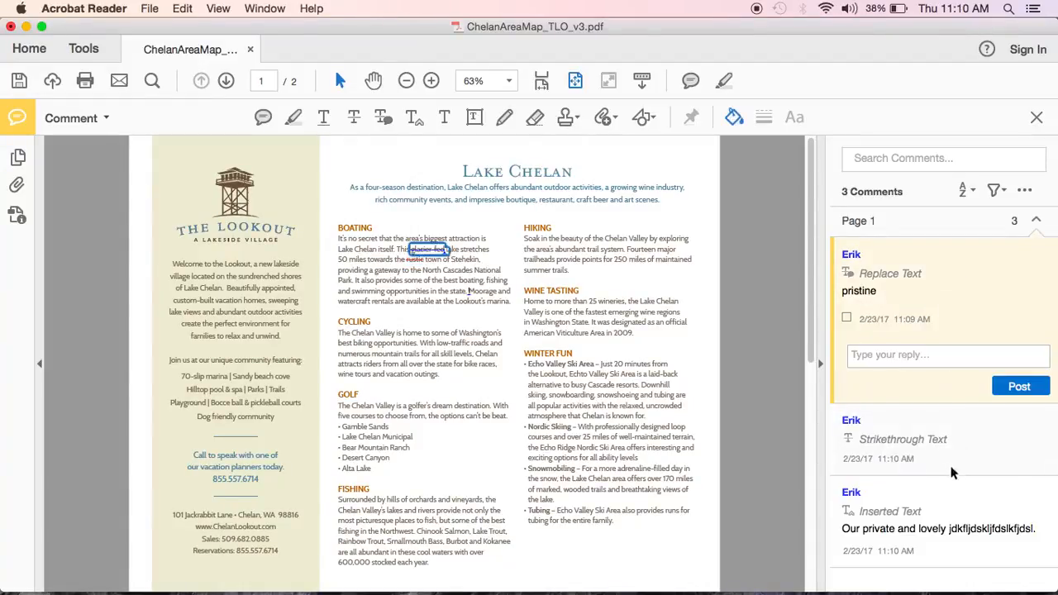
left_click(955, 519)
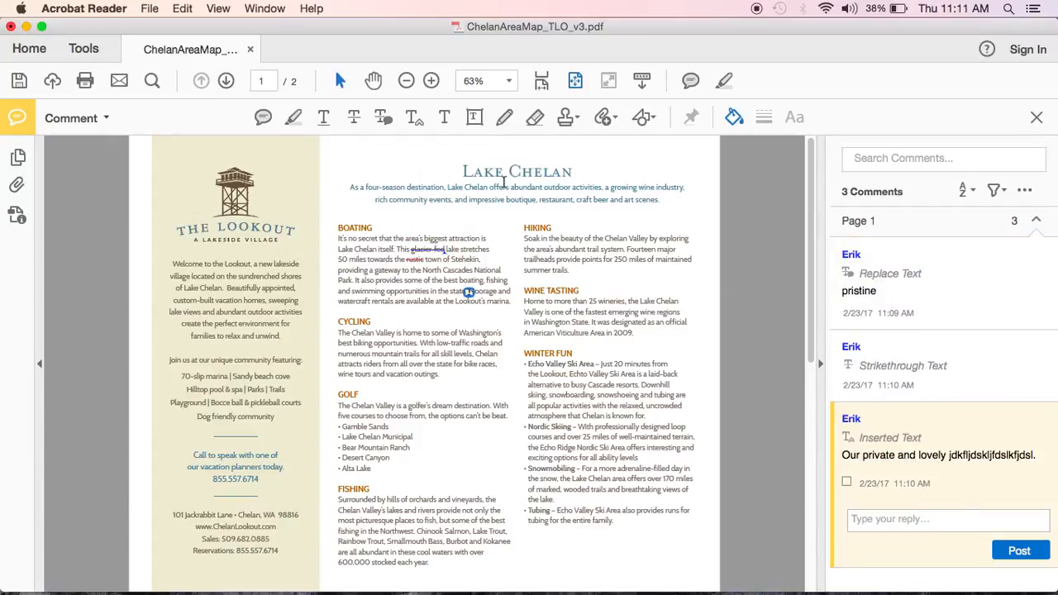
- Place a sticky note above the Boating heading and post the text "kdjfsdklfj" in it
left_click(443, 120)
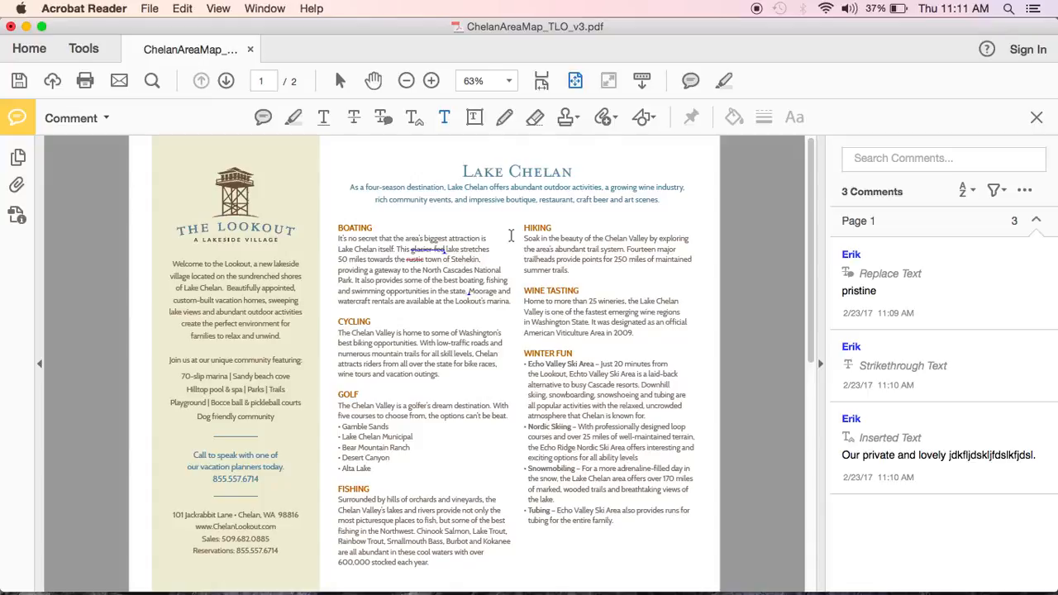
left_click(263, 117)
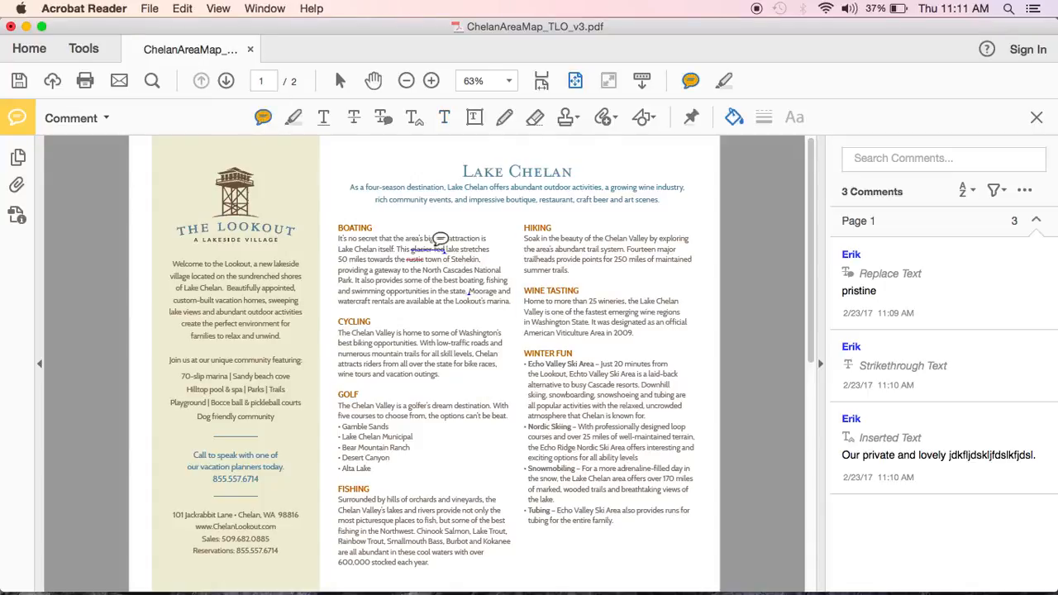
left_click(432, 248)
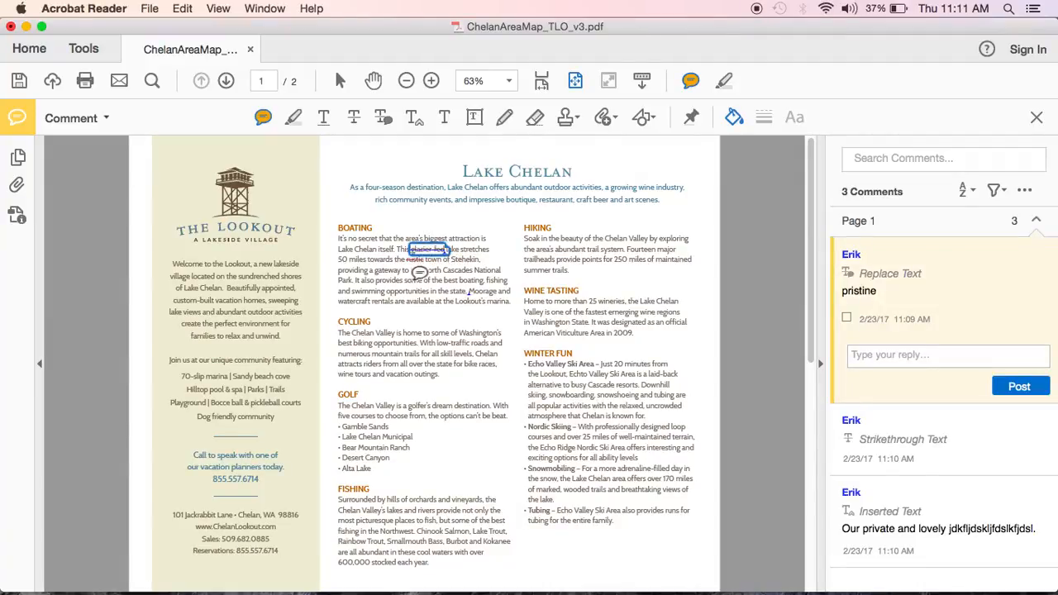
left_click(261, 120)
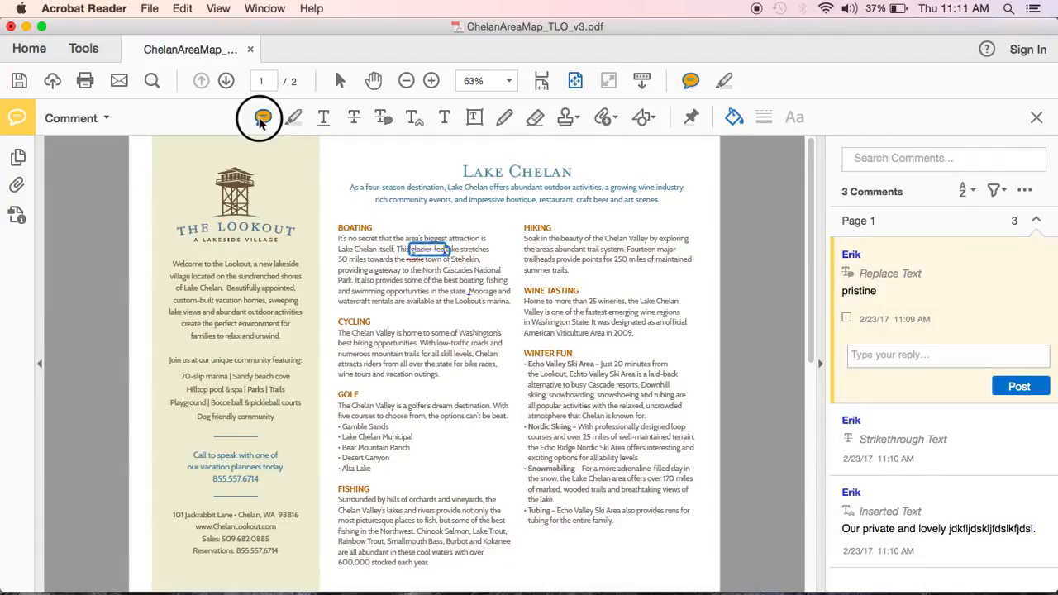
left_click(384, 204)
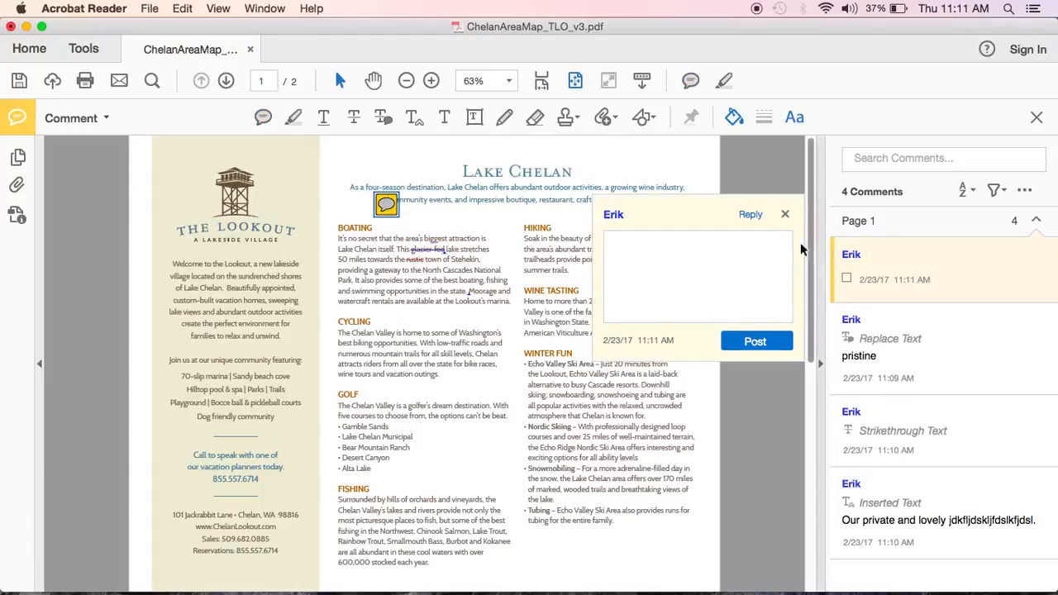
type("kdjfsdklfj")
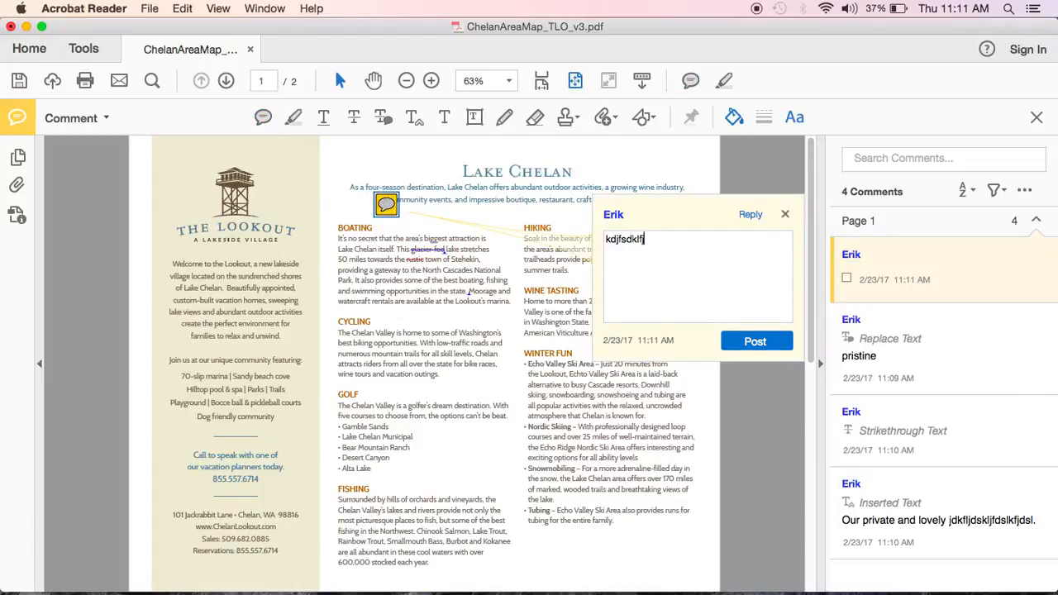
left_click(755, 341)
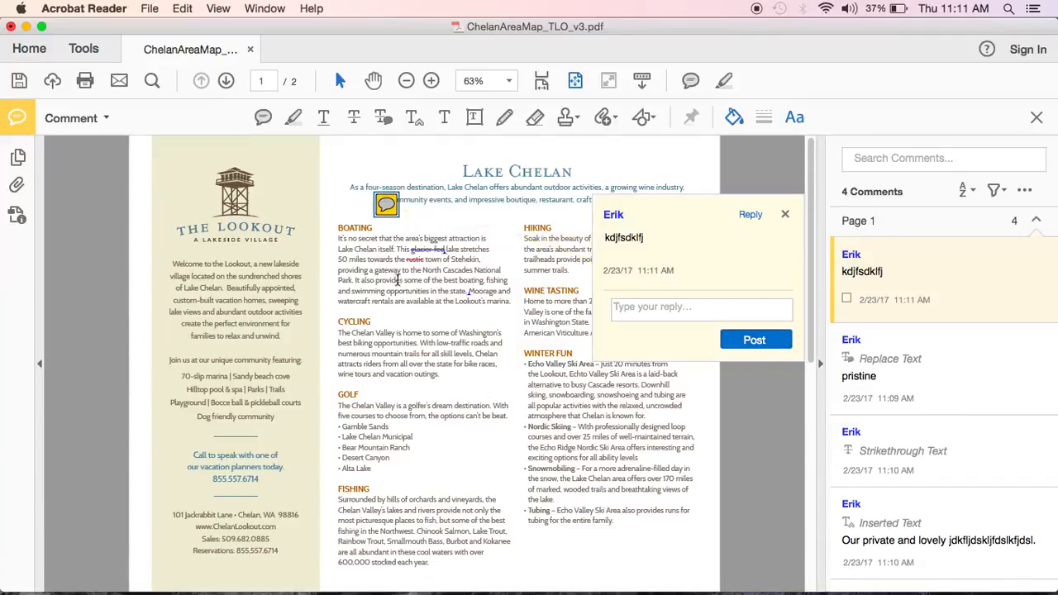
- Place a second sticky note on the Boating paragraph and post the text "dfkjdslfkds;l" in it
left_click(262, 117)
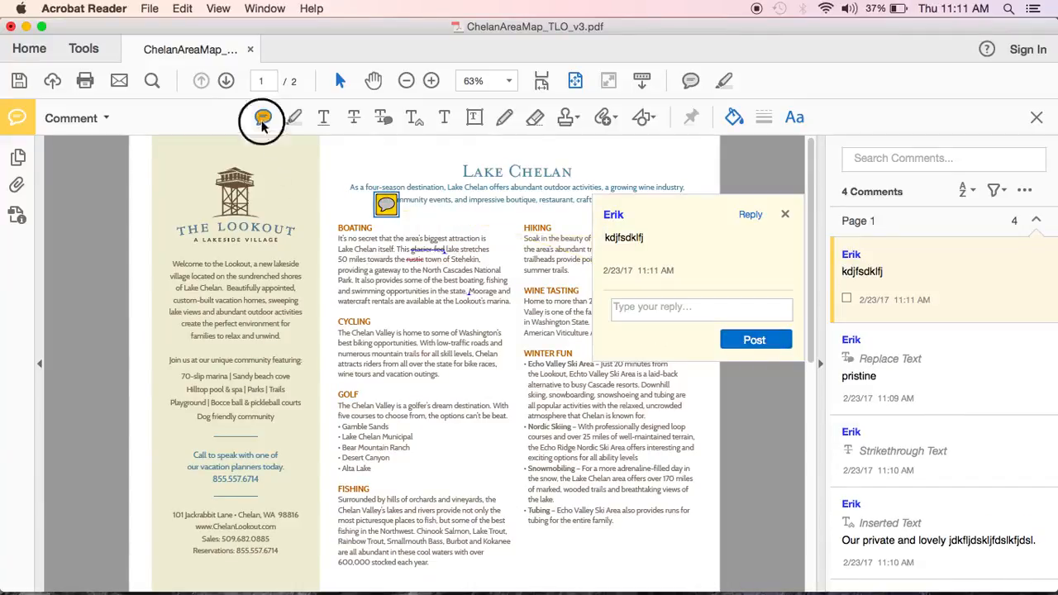
left_click(364, 272)
type("dfkjdslfkds;l")
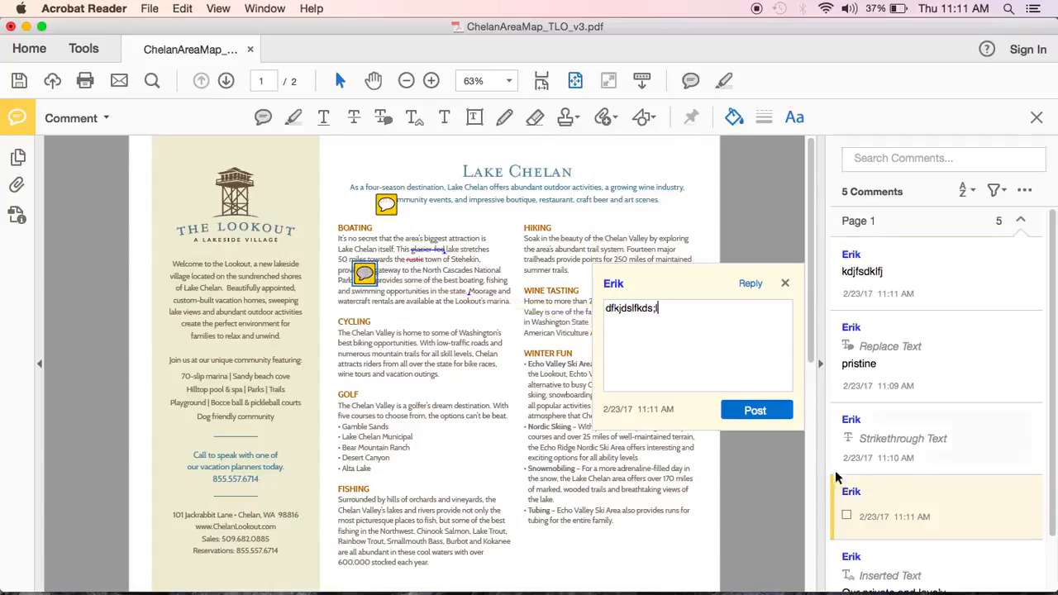
left_click(754, 410)
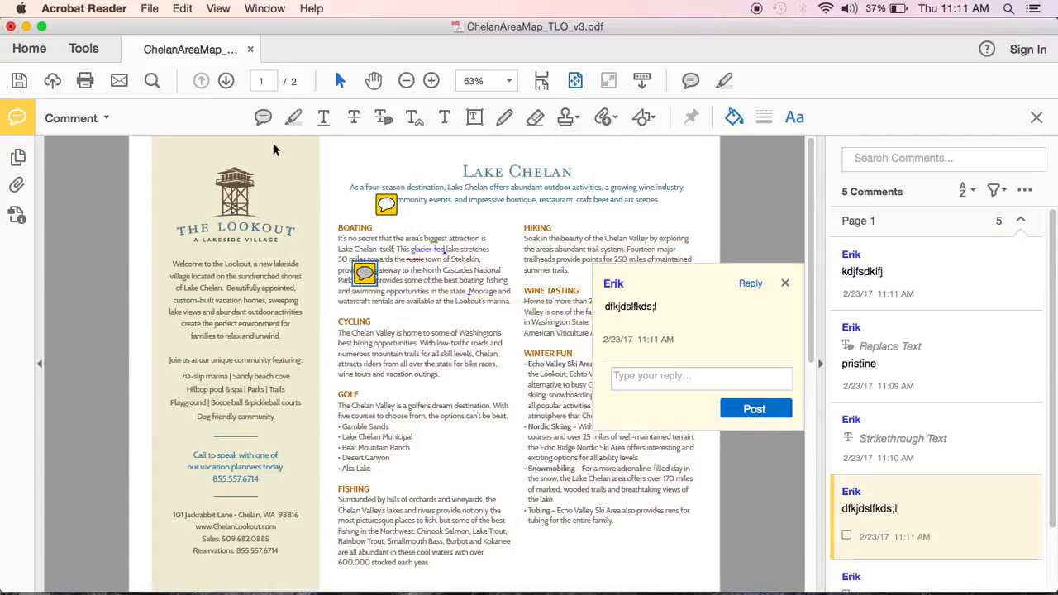
- Add an empty sticky note to the Cycling paragraph and reposition the three notes over the Boating and Cycling text
left_click(262, 117)
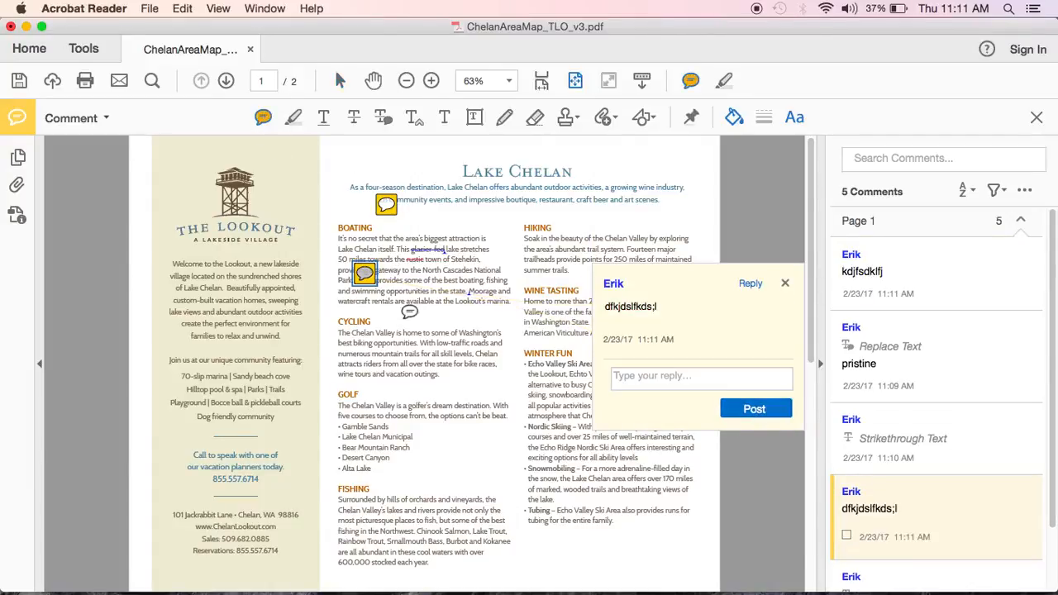
left_click(413, 331)
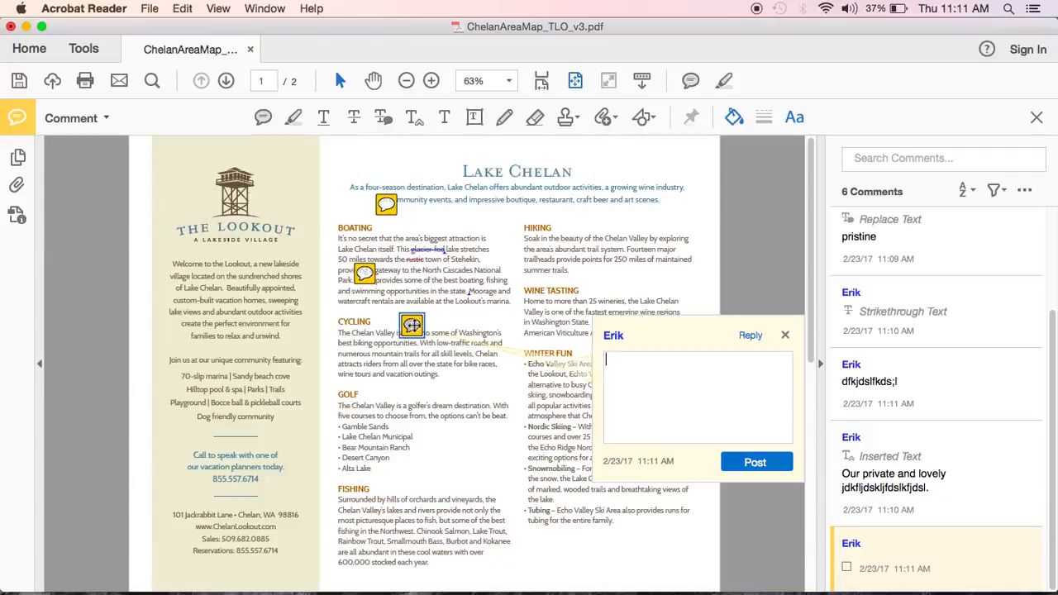
left_click_drag(411, 324, 423, 347)
left_click_drag(364, 274, 397, 238)
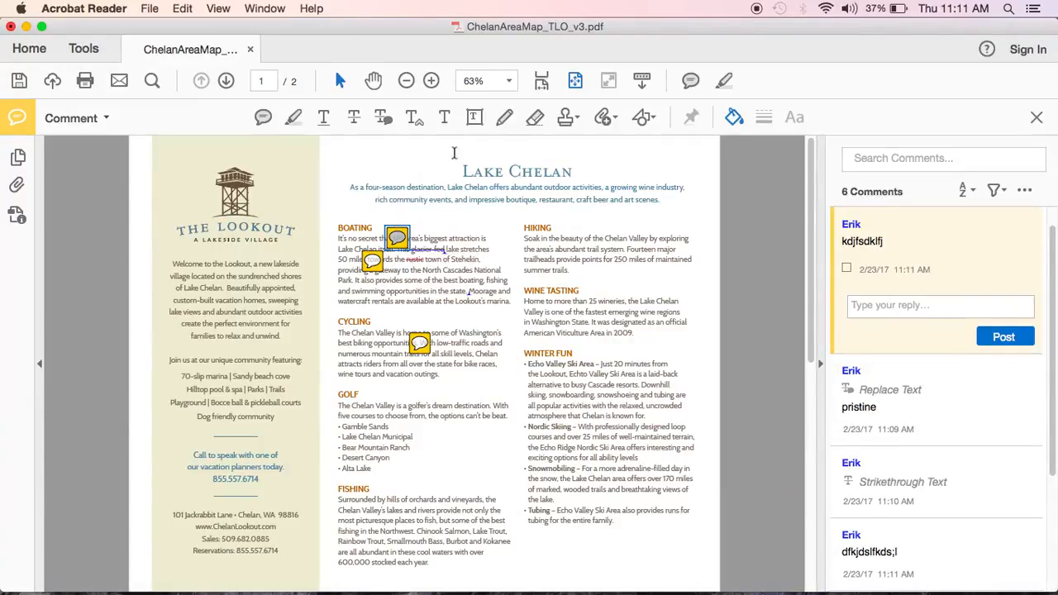
- Compare the sticky notes up close with the precise strikethrough and replacement marks in the Boating paragraph
left_click(432, 81)
left_click(432, 81)
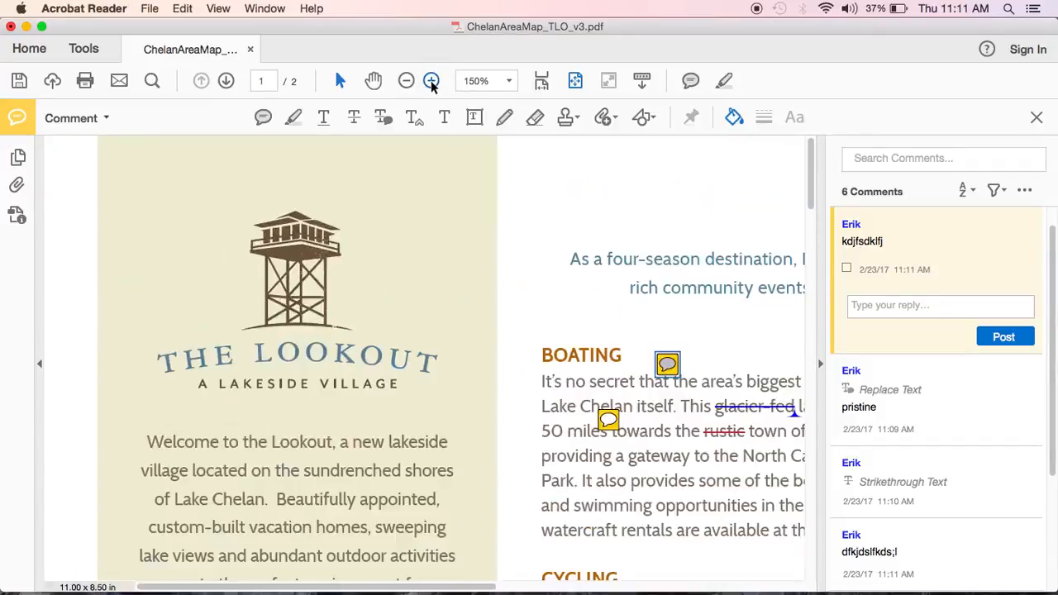
left_click(432, 81)
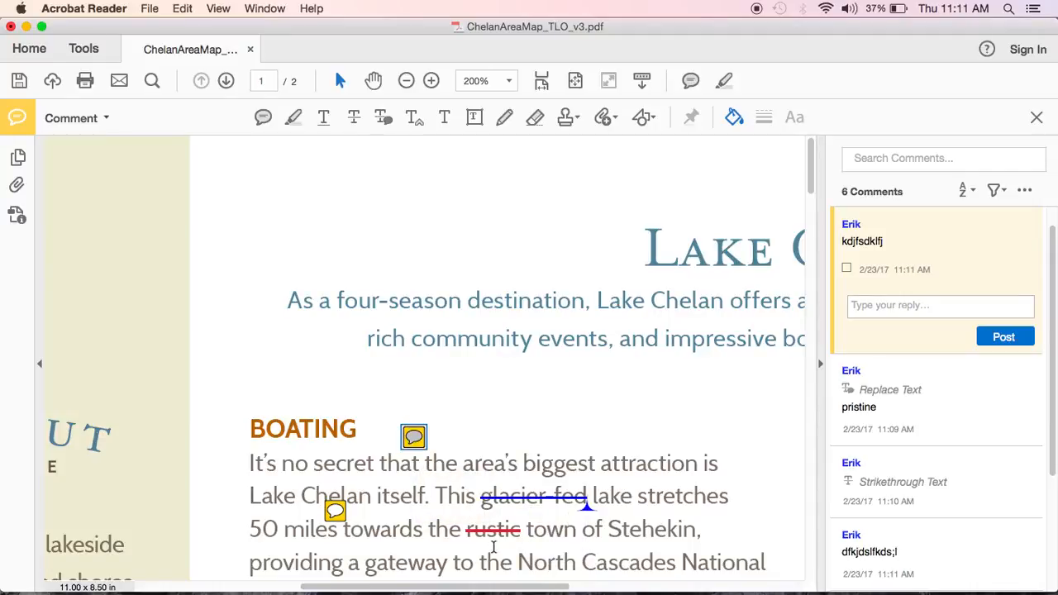
scroll(494, 547, "down", 6)
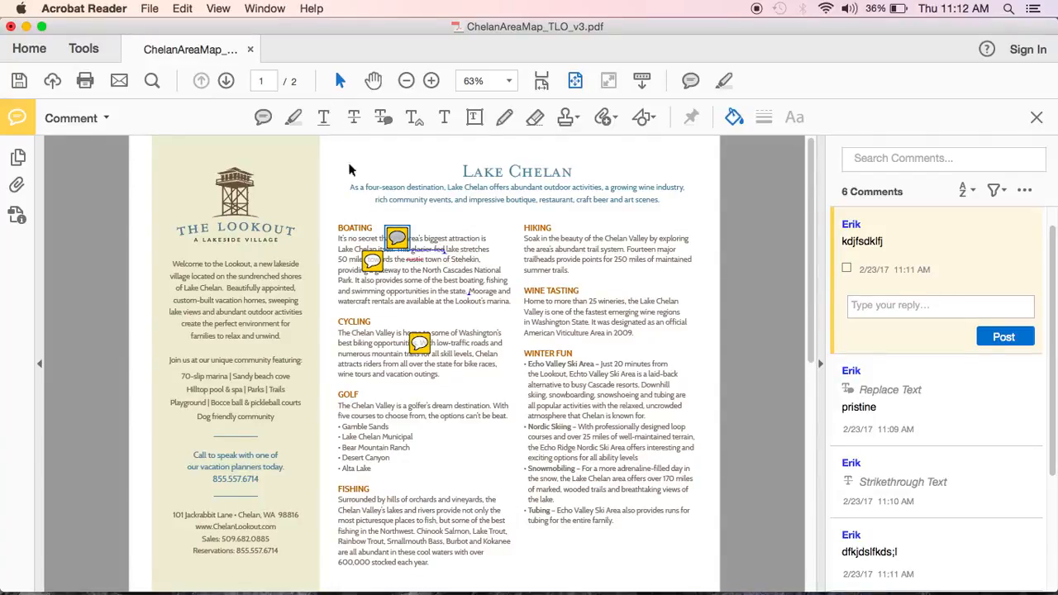
- On page 2, draw an arrow from the winery dot beside Wapato Lake to the road above the 238 marker
left_click(225, 81)
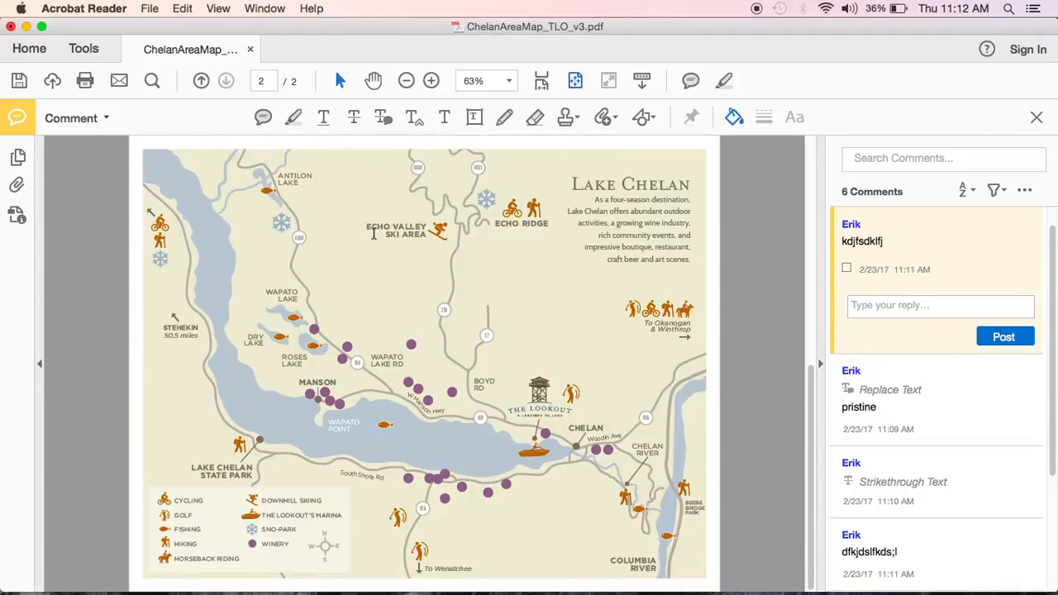
key("super+equal")
key("super+equal")
key("super+equal")
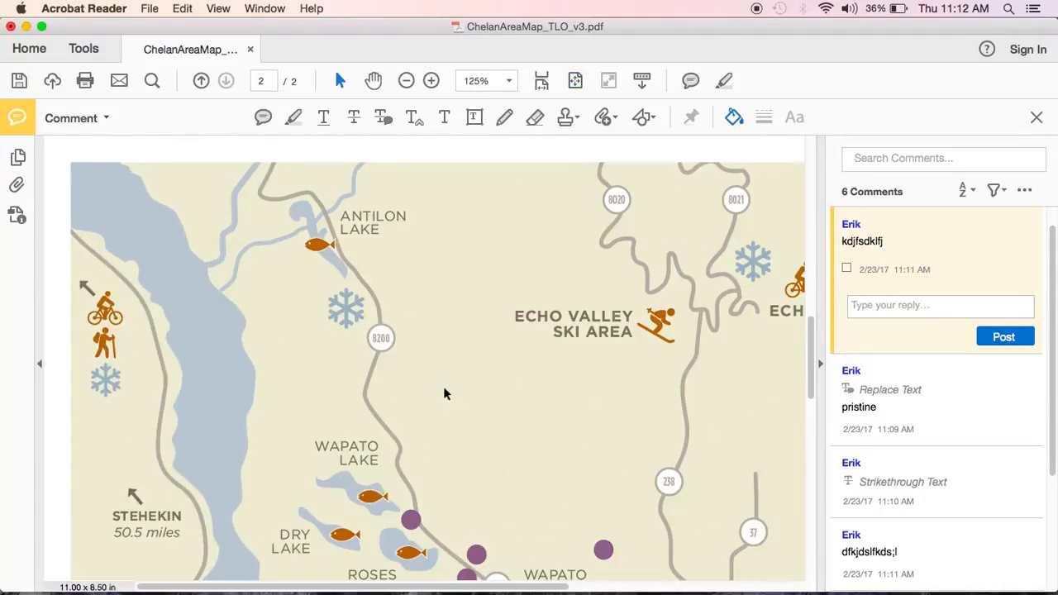
scroll(443, 394, "down", 5)
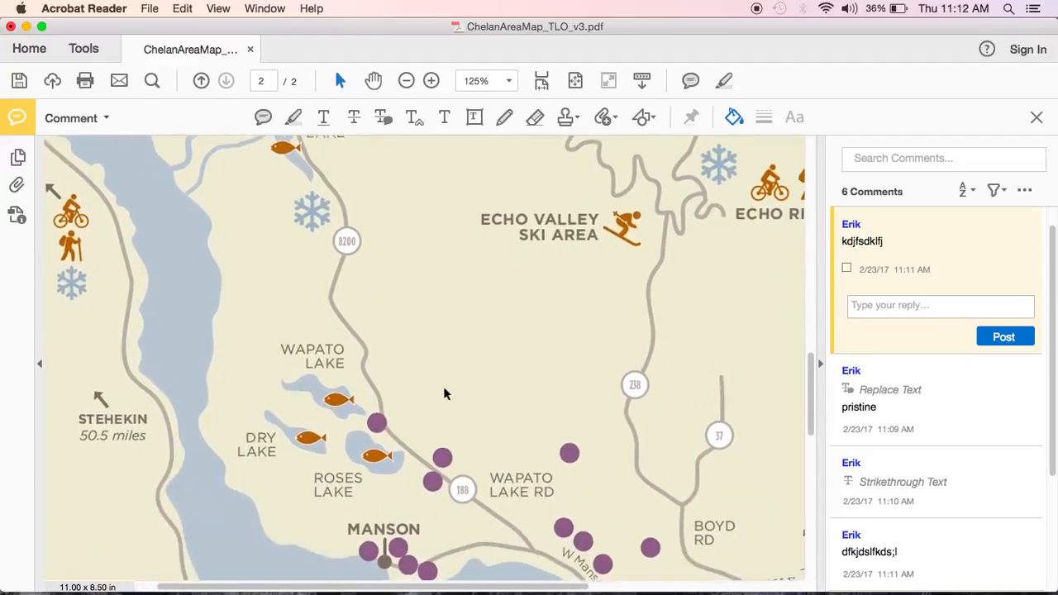
scroll(444, 394, "down", 2)
scroll(443, 394, "right", 5)
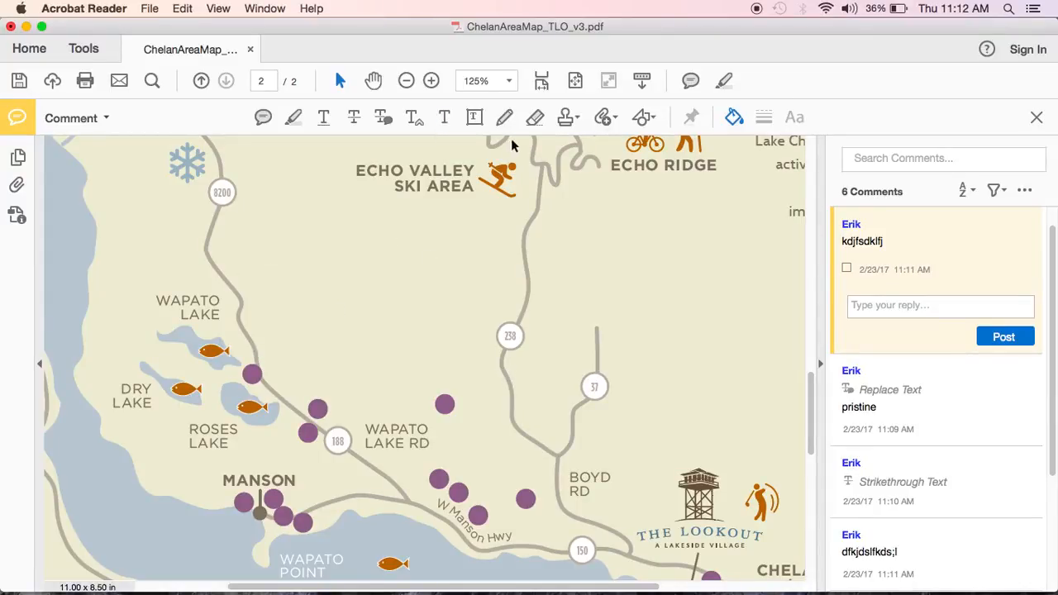
left_click(650, 124)
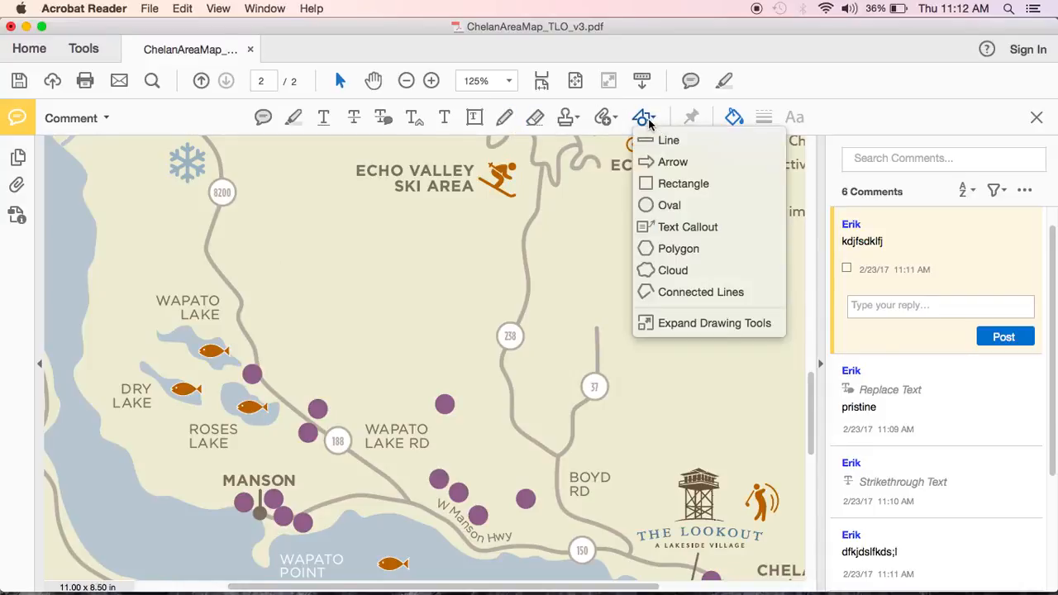
left_click(671, 163)
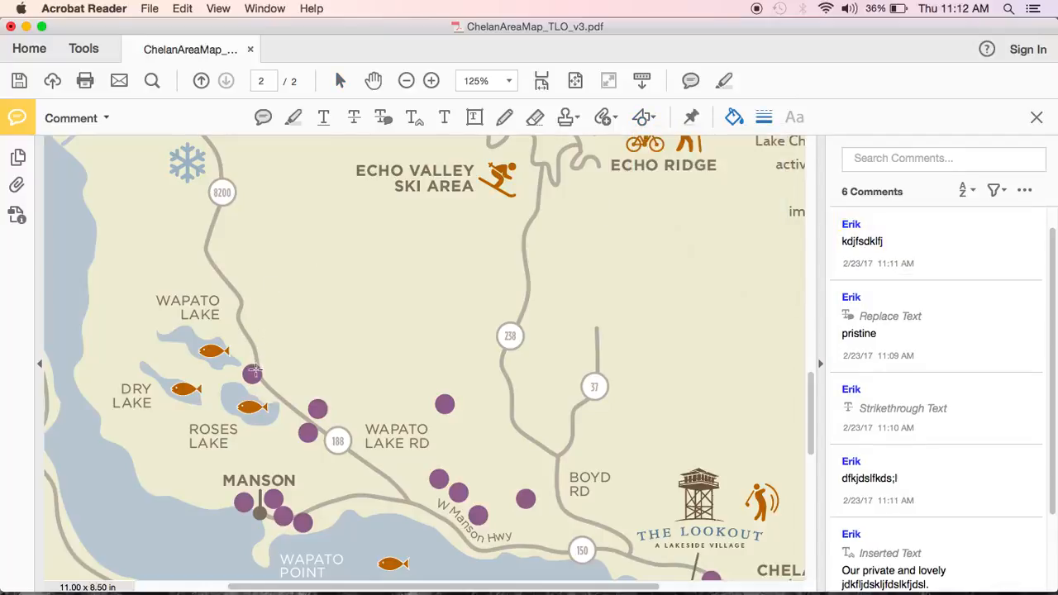
mouse_move(253, 372)
left_mouse_down()
mouse_move(379, 332)
mouse_move(524, 263)
left_mouse_up()
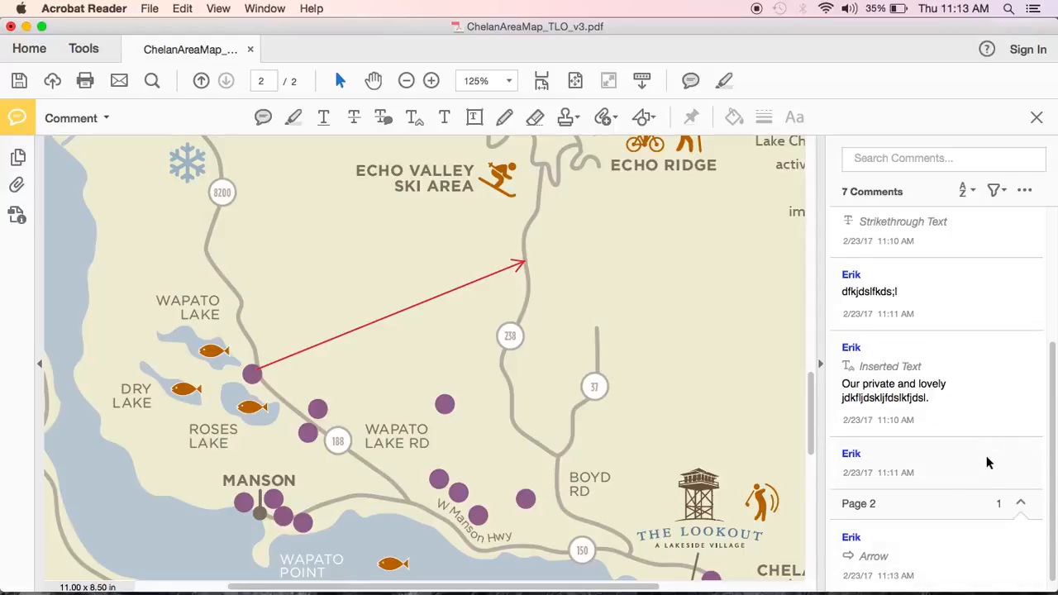
scroll(986, 459, "down", 1)
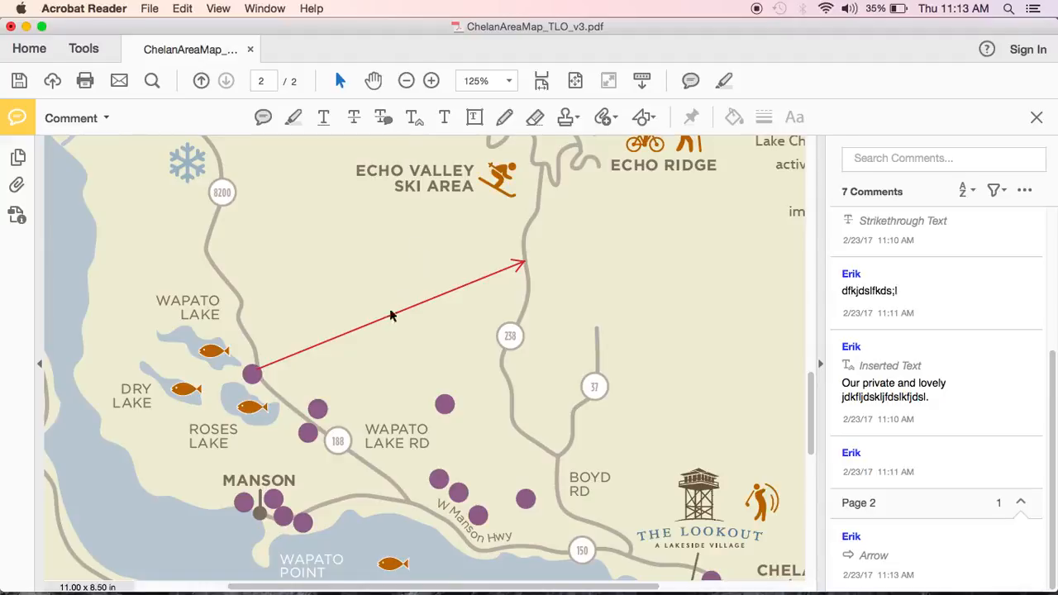
- Add a text box over the middle of the arrow reading "move and make green"
left_click(473, 118)
left_click(330, 303)
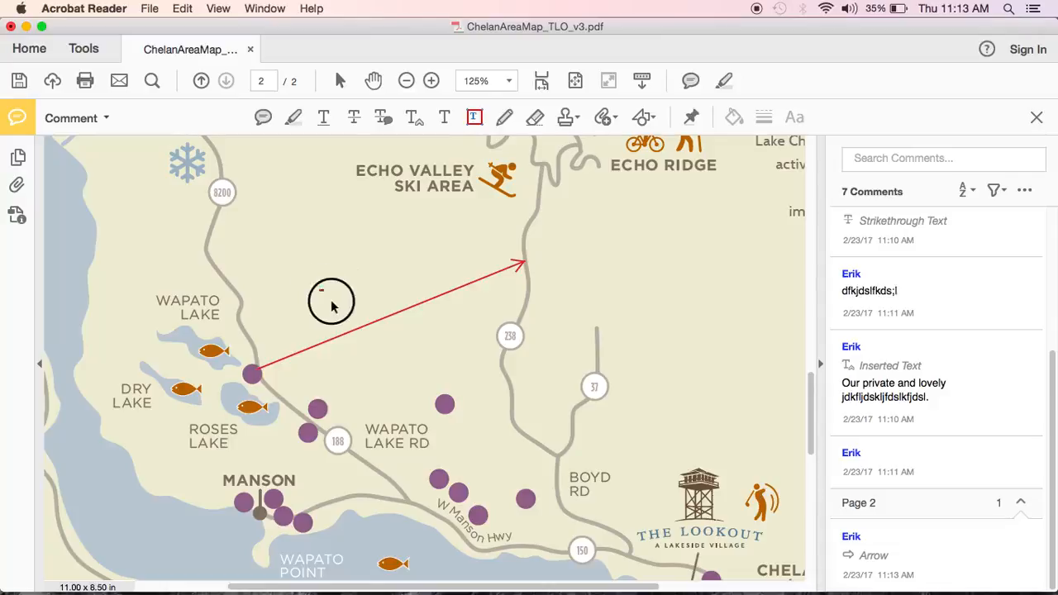
left_click_drag(331, 306, 397, 344)
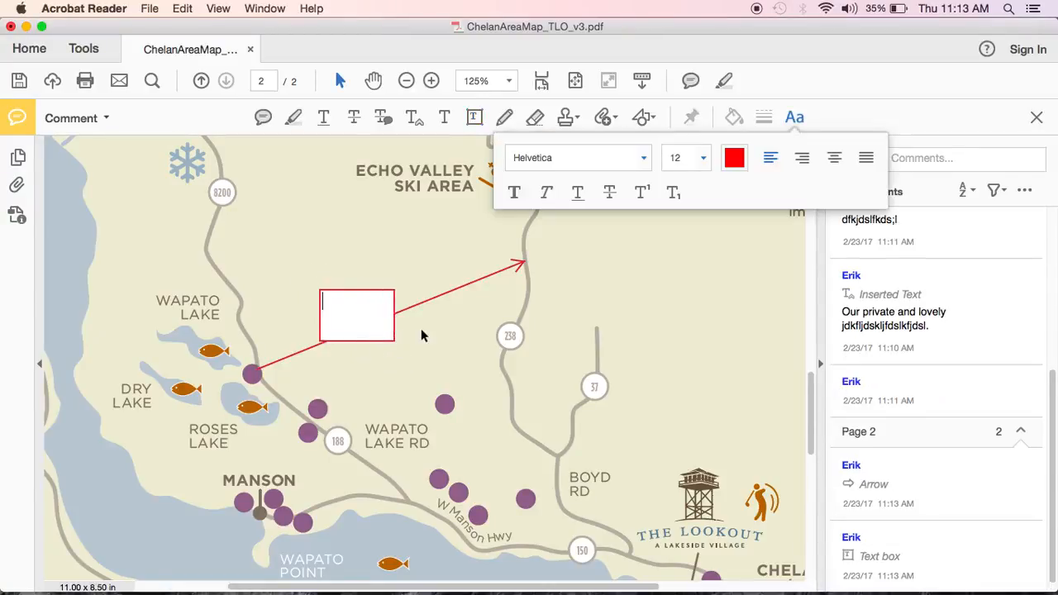
type("move and ")
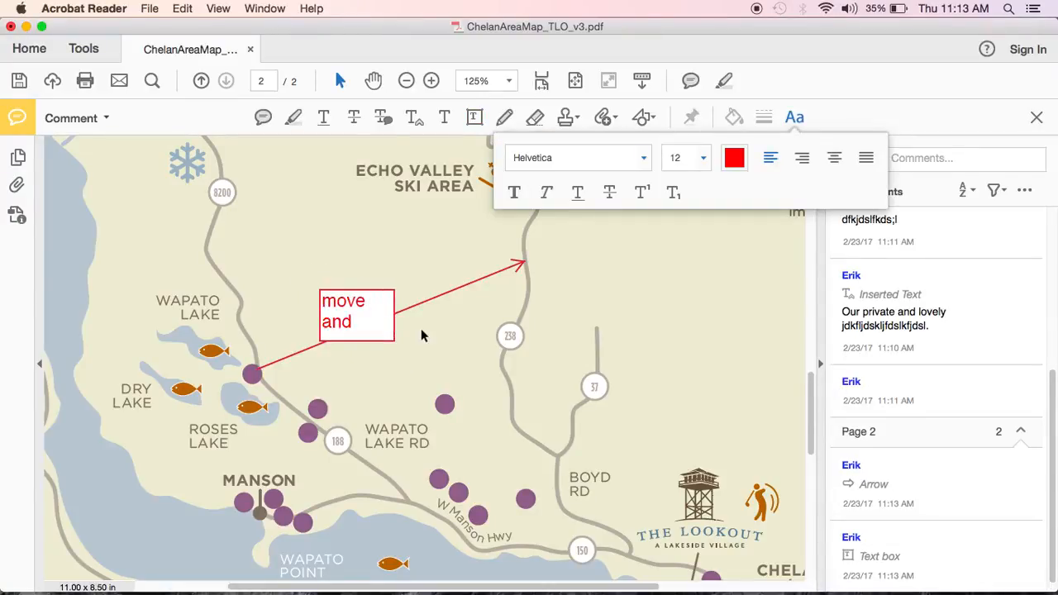
type("make")
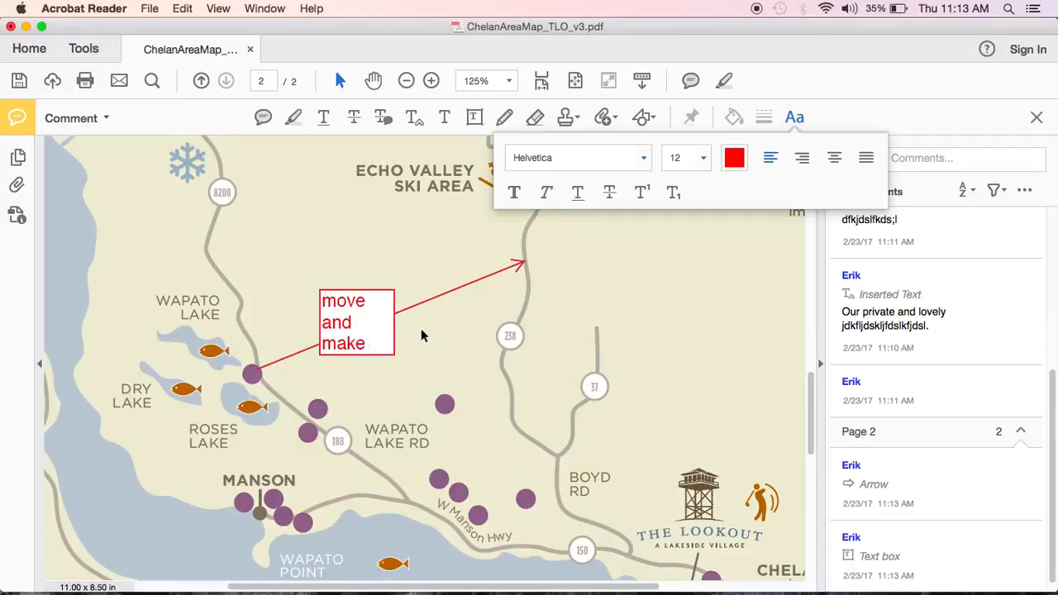
type(" green")
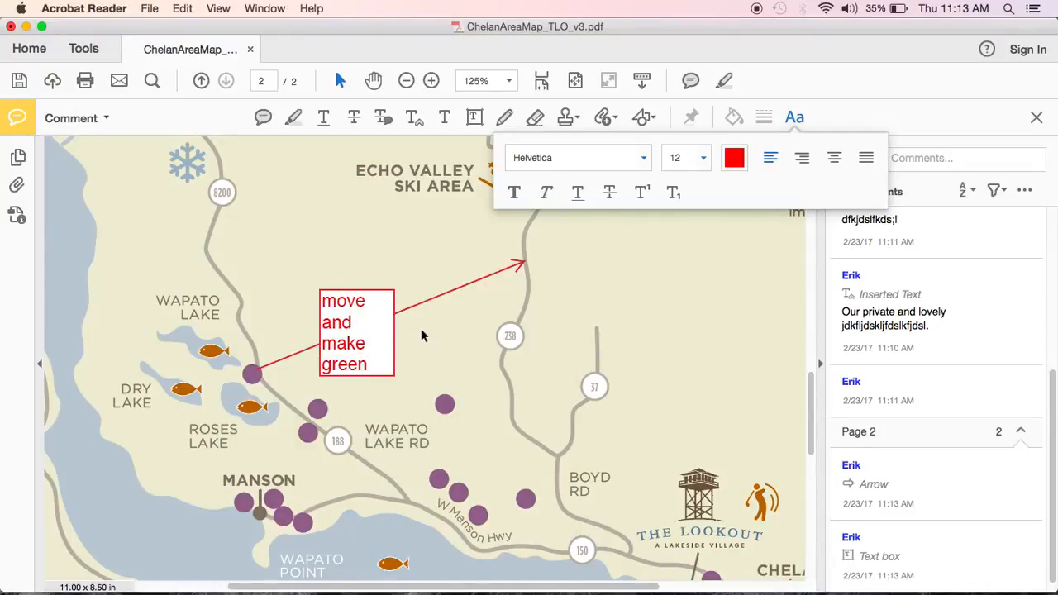
- Set the "move and make green" text to size 9 and move its box clear of the arrow, up and to the left
key("super+a")
left_click(704, 159)
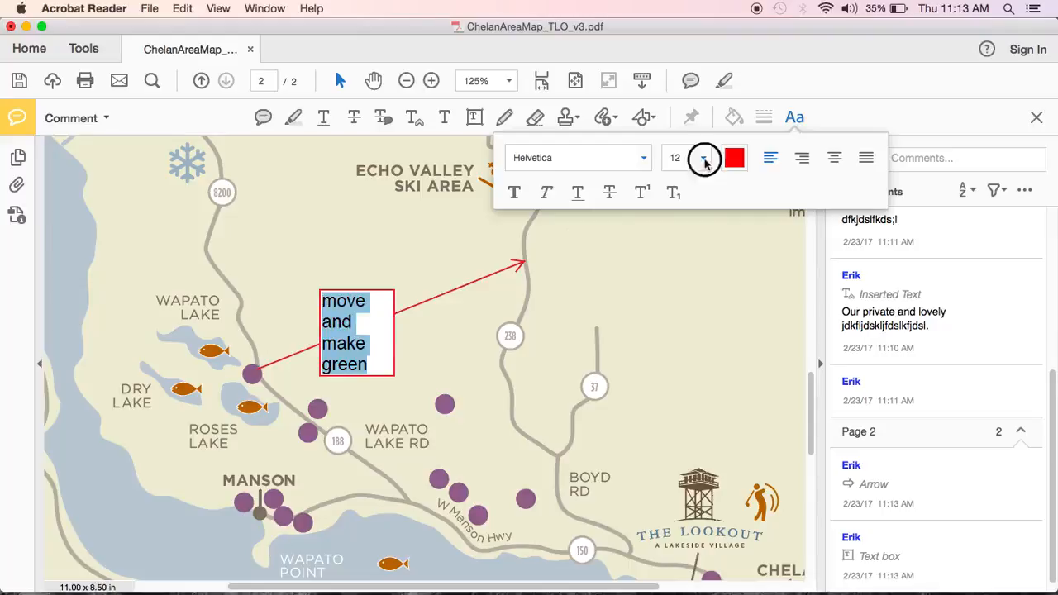
left_click(691, 238)
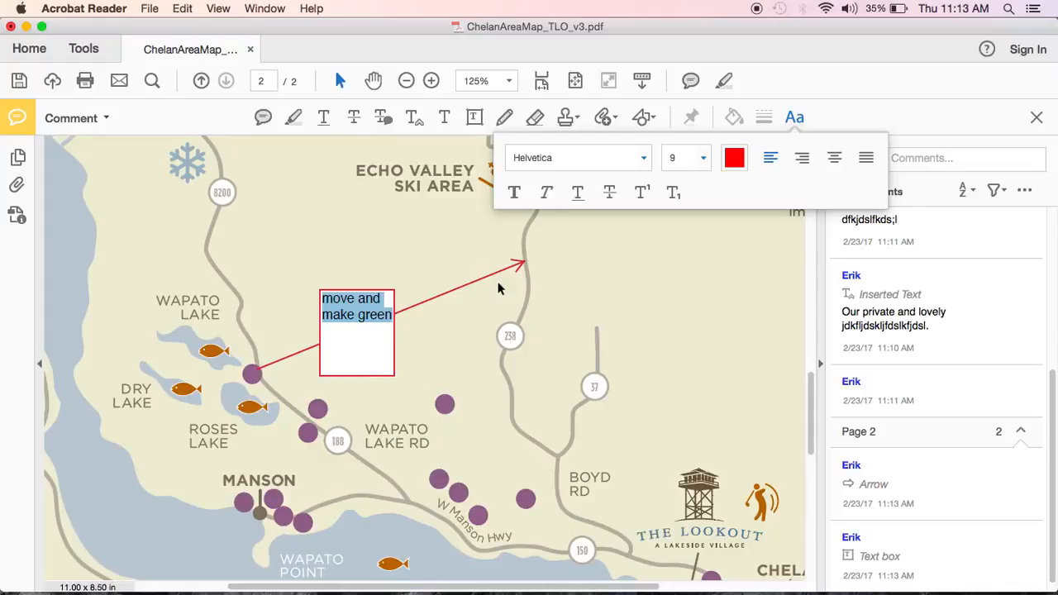
key("BackSpace")
key("super+z")
left_click(324, 117)
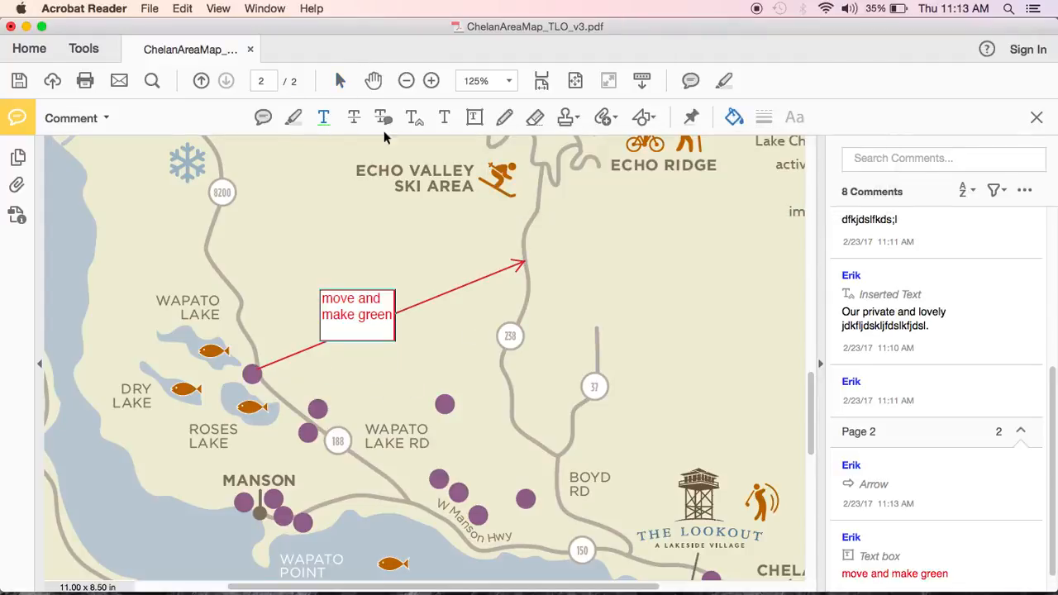
left_click(364, 318)
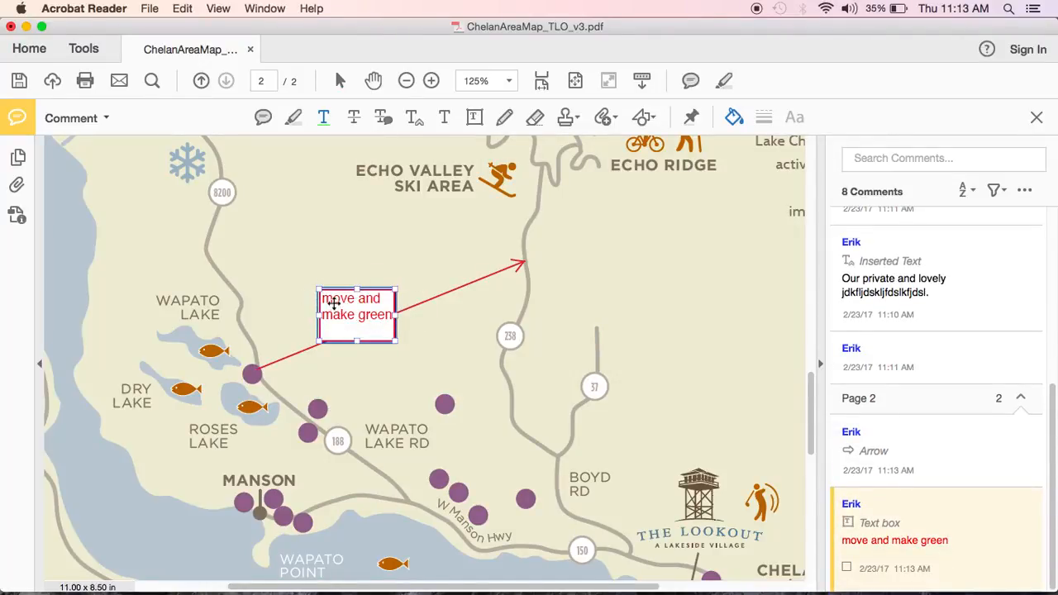
left_click_drag(340, 308, 296, 285)
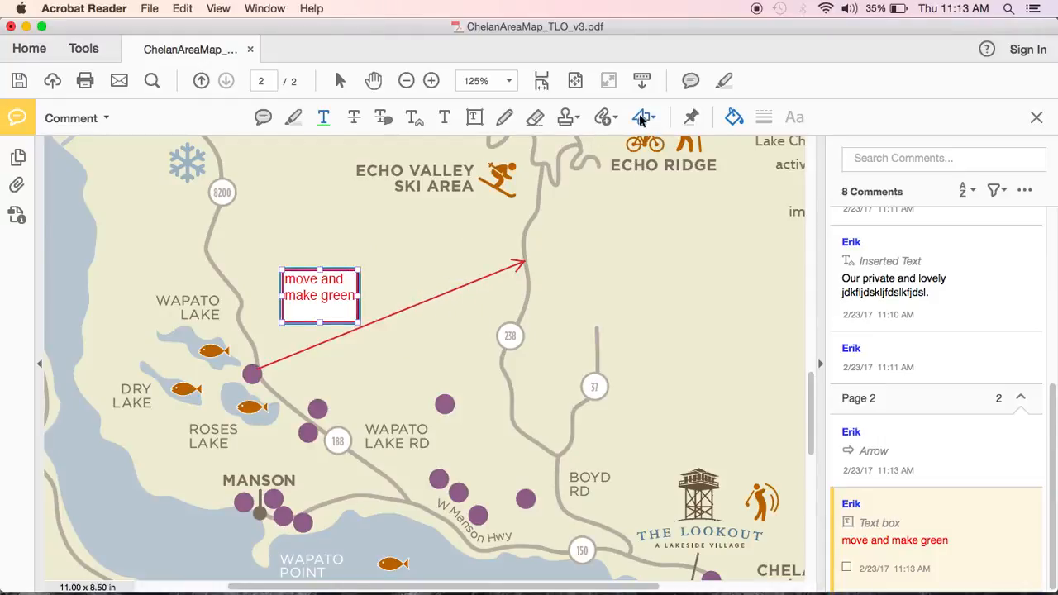
- Add a text callout pointing at the winery dot above Wapato Lake Rd with the text "change to green"
left_click_drag(643, 117, 672, 230)
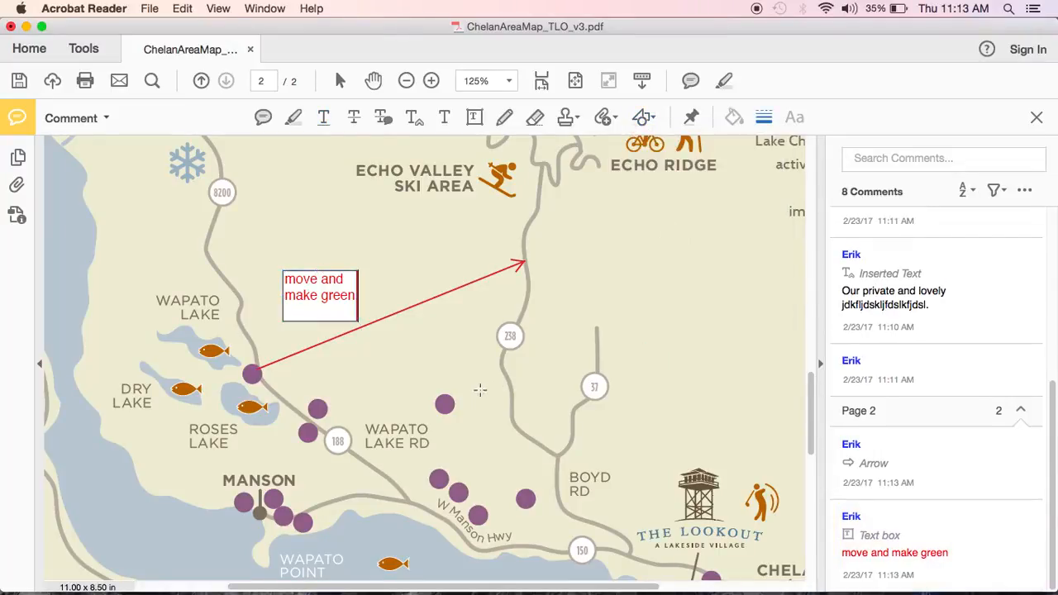
left_click_drag(447, 402, 567, 304)
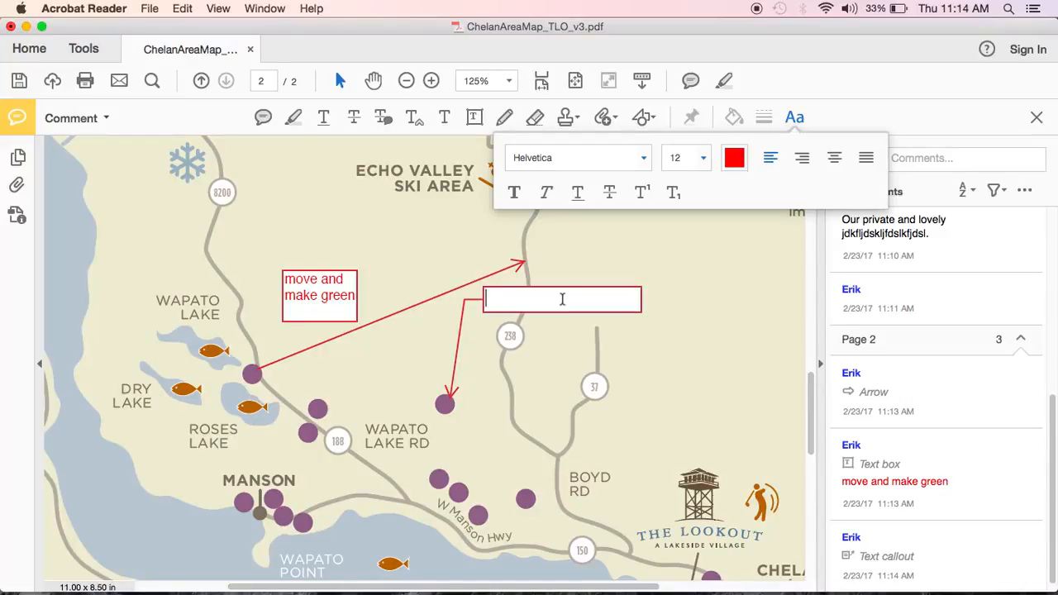
type("change to ")
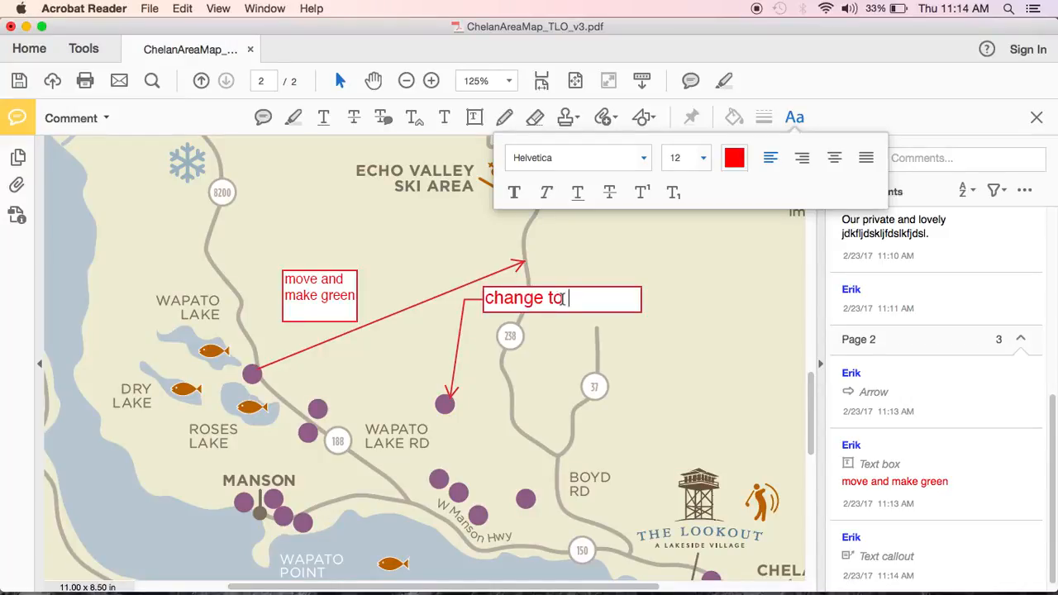
type("green")
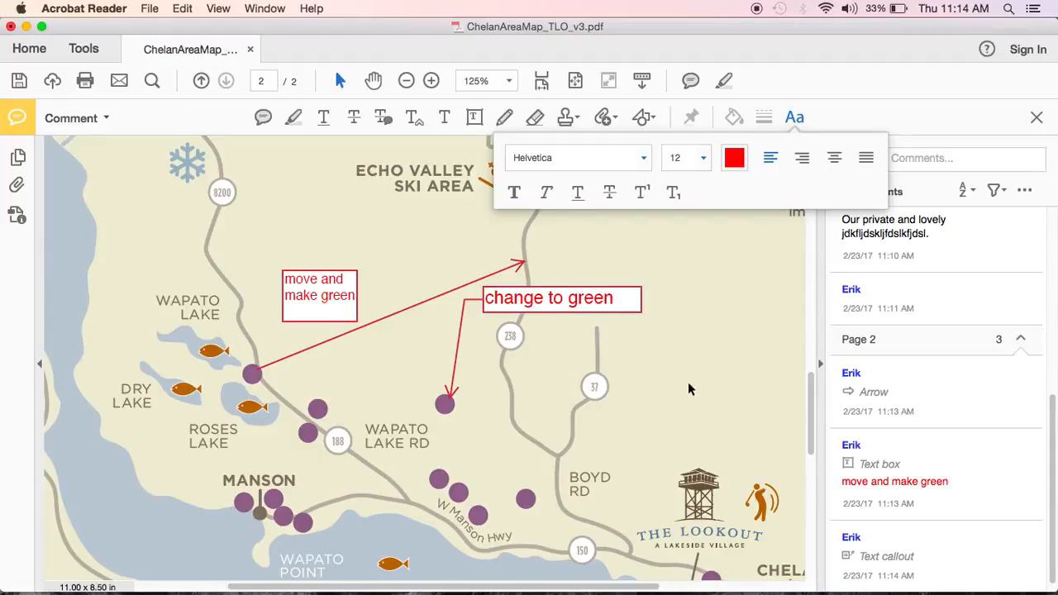
scroll(691, 388, "down", 5)
scroll(691, 389, "right", 3)
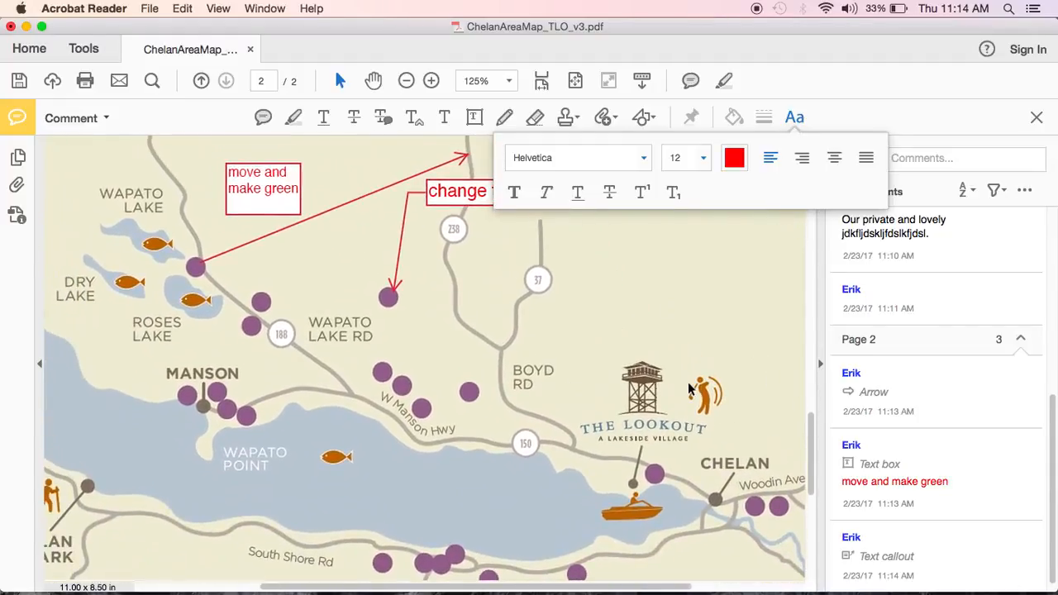
scroll(690, 388, "up", 5)
scroll(690, 389, "left", 2)
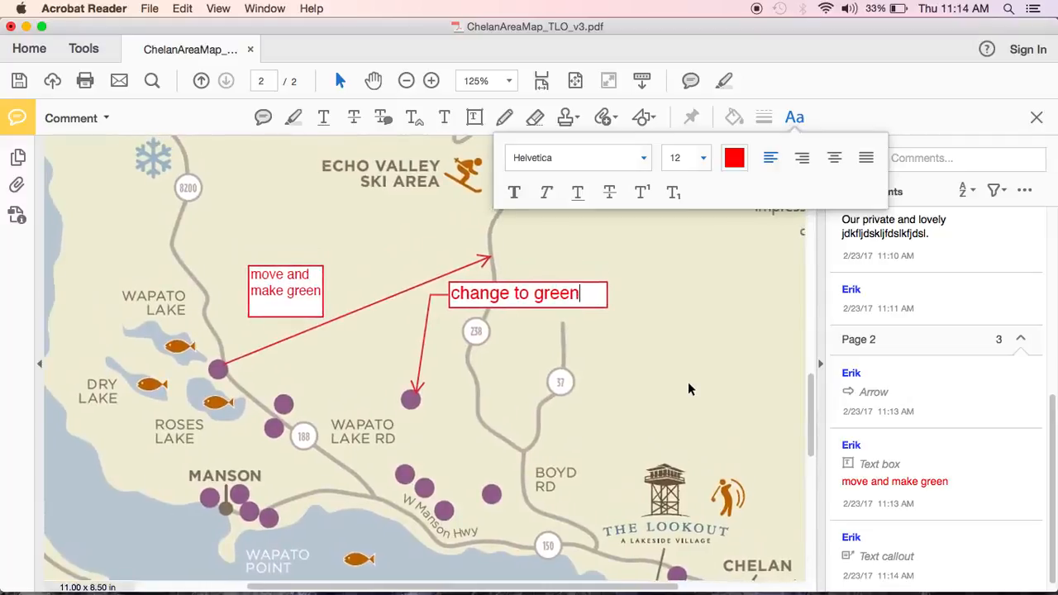
left_click(793, 120)
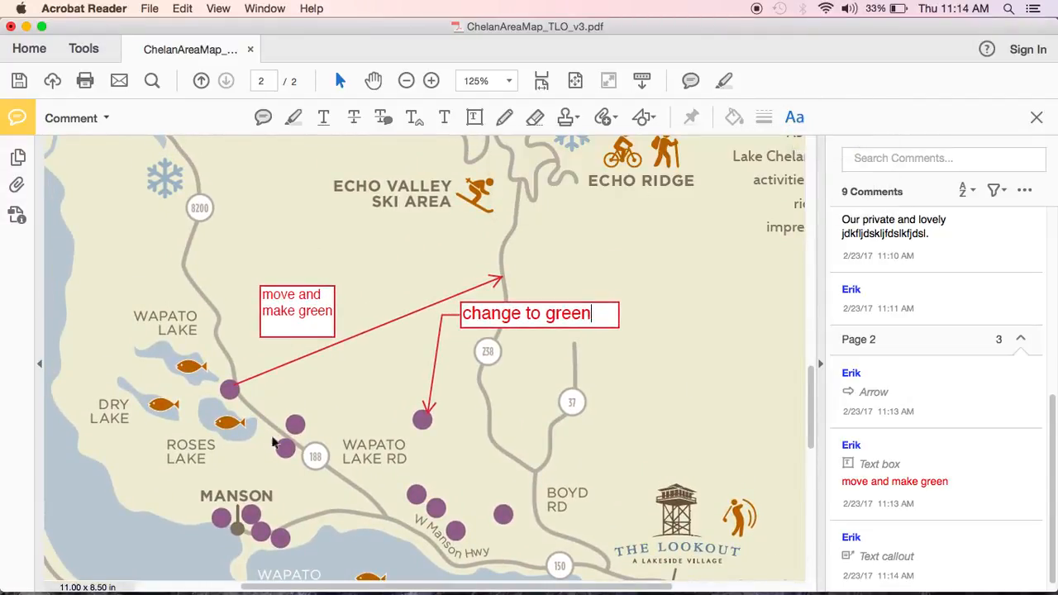
- Post a sticky note on the Wapato Lake fish reading "Make all fish twice their current size" and close its pop-up
left_click(262, 118)
left_click(193, 360)
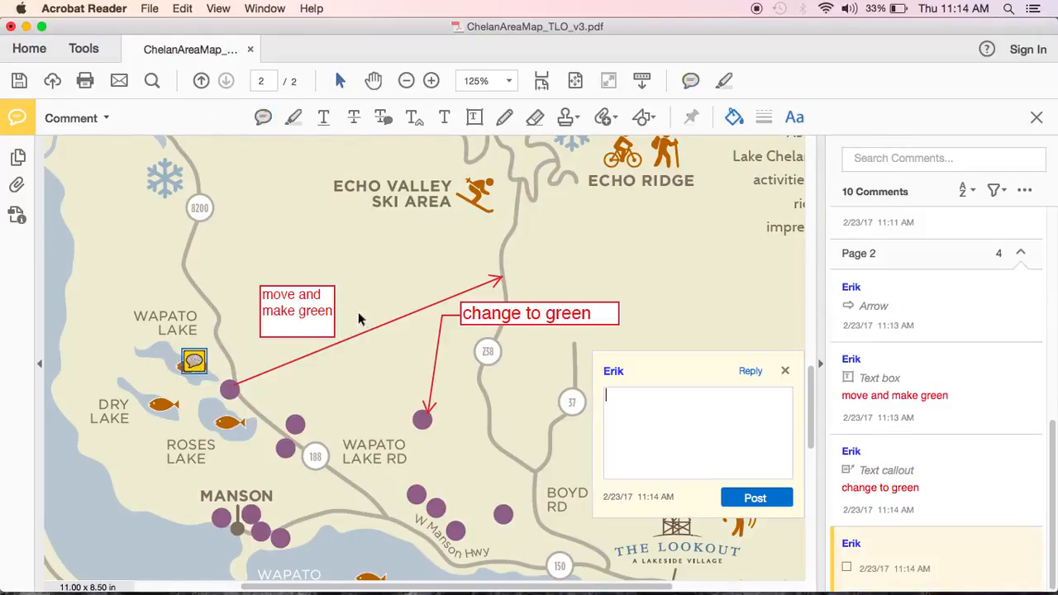
type("Make")
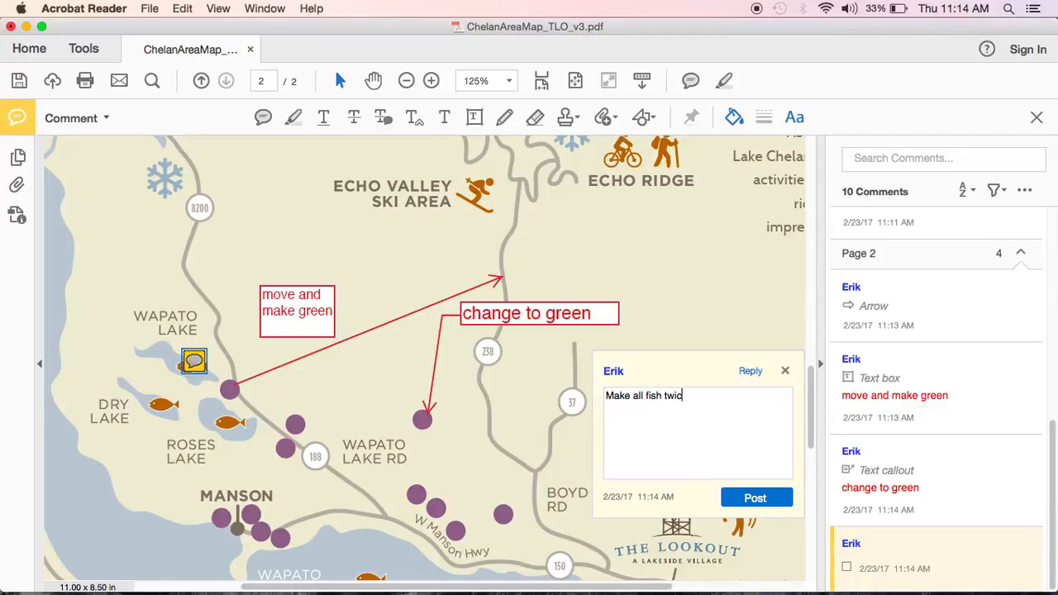
type("all fish twice their current size")
left_click(755, 498)
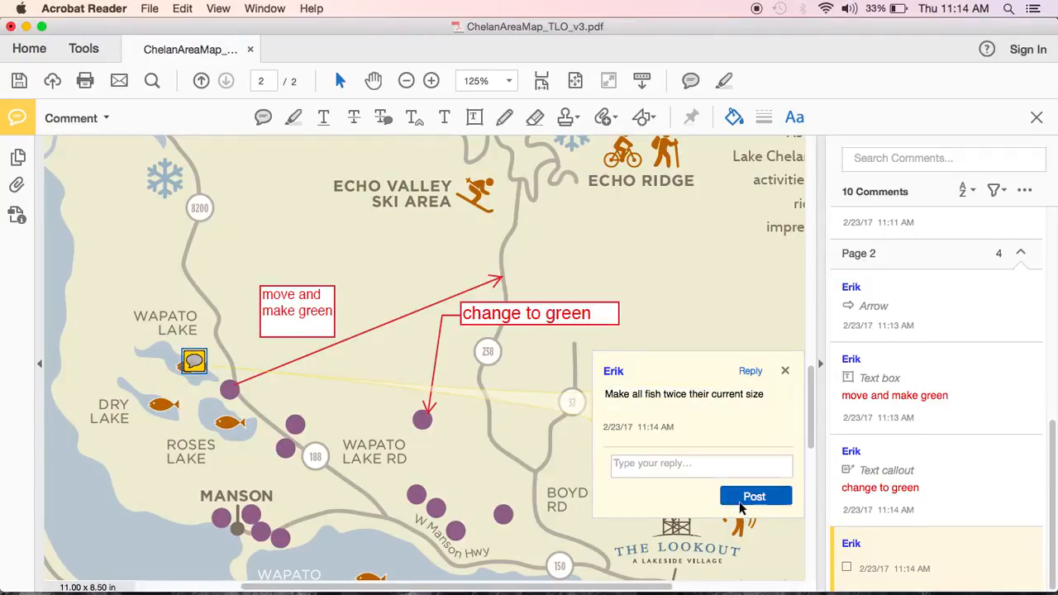
left_click(785, 370)
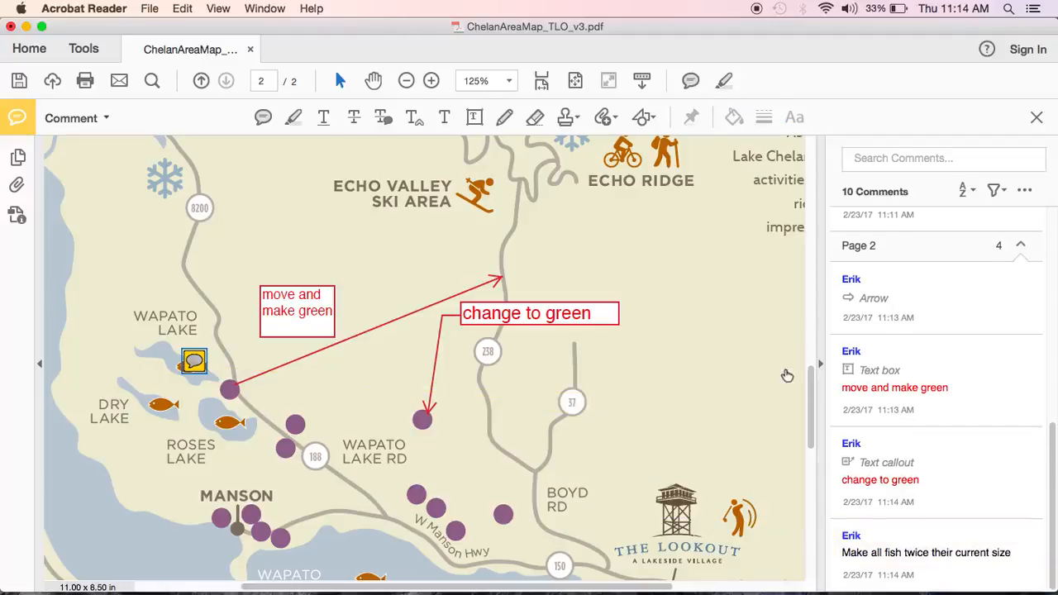
- Draw a small oval just west of the road below the 238 marker, between Wapato Lake Rd and Boyd Rd
scroll(645, 356, "down", 2)
scroll(647, 355, "down", 1)
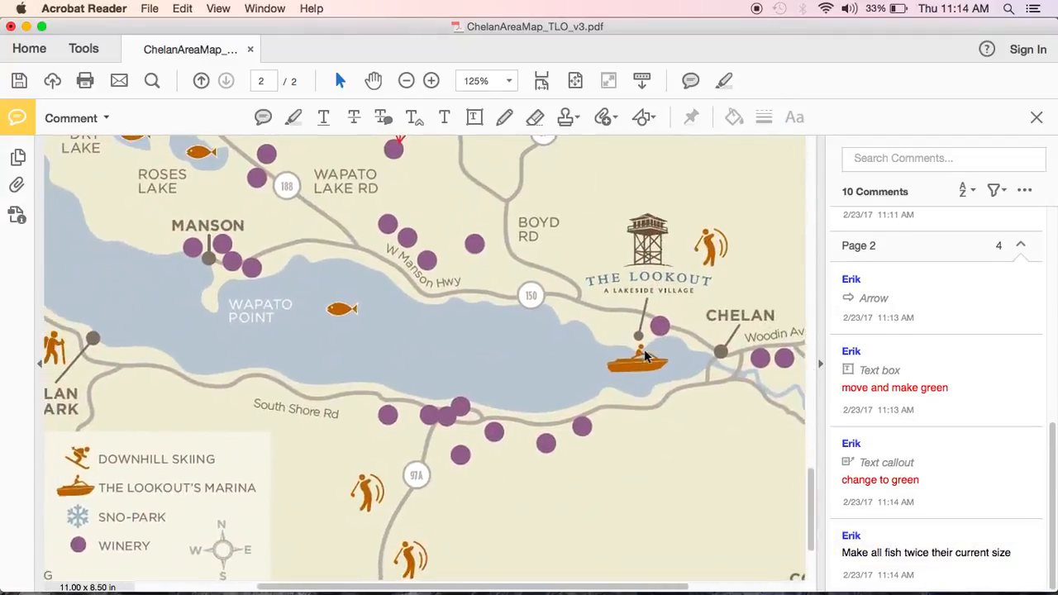
scroll(648, 356, "up", 10)
scroll(645, 355, "up", 2)
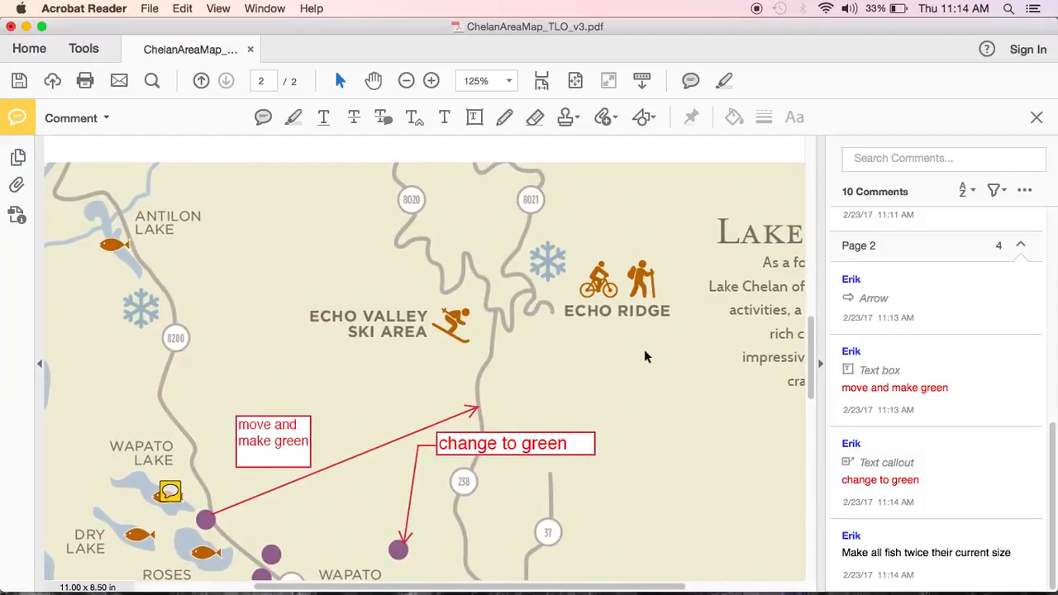
scroll(646, 357, "down", 5)
scroll(647, 356, "right", 2)
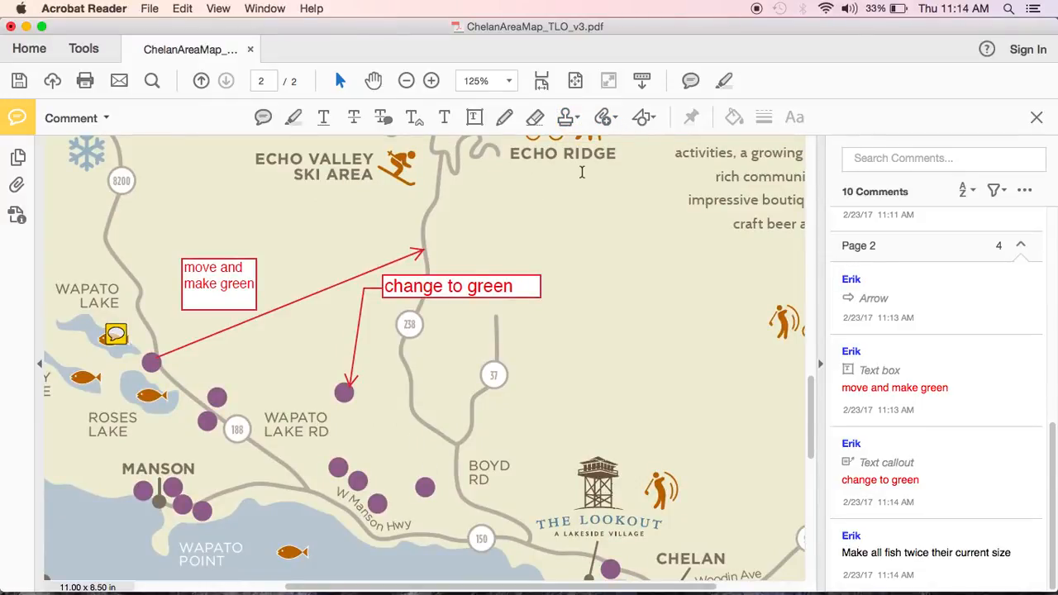
left_click(646, 119)
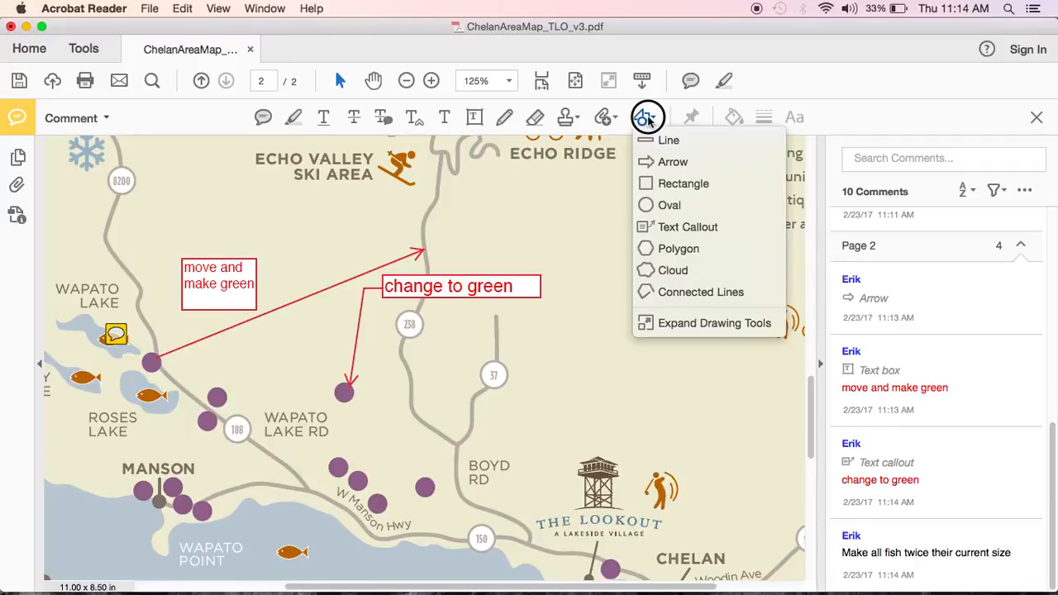
left_click(671, 204)
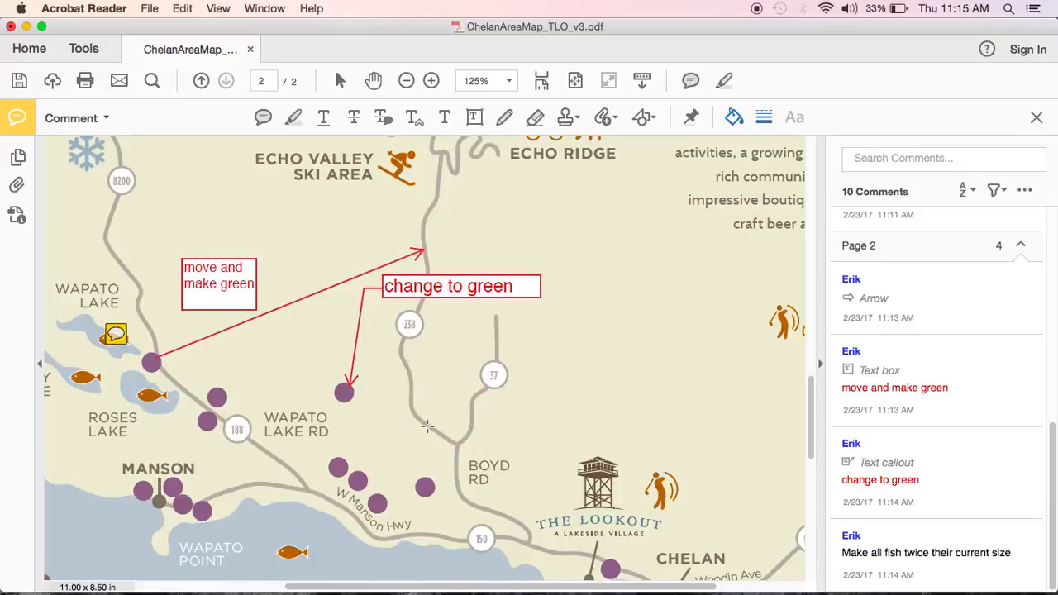
mouse_move(415, 432)
left_mouse_down()
mouse_move(383, 411)
mouse_move(385, 420)
left_mouse_up()
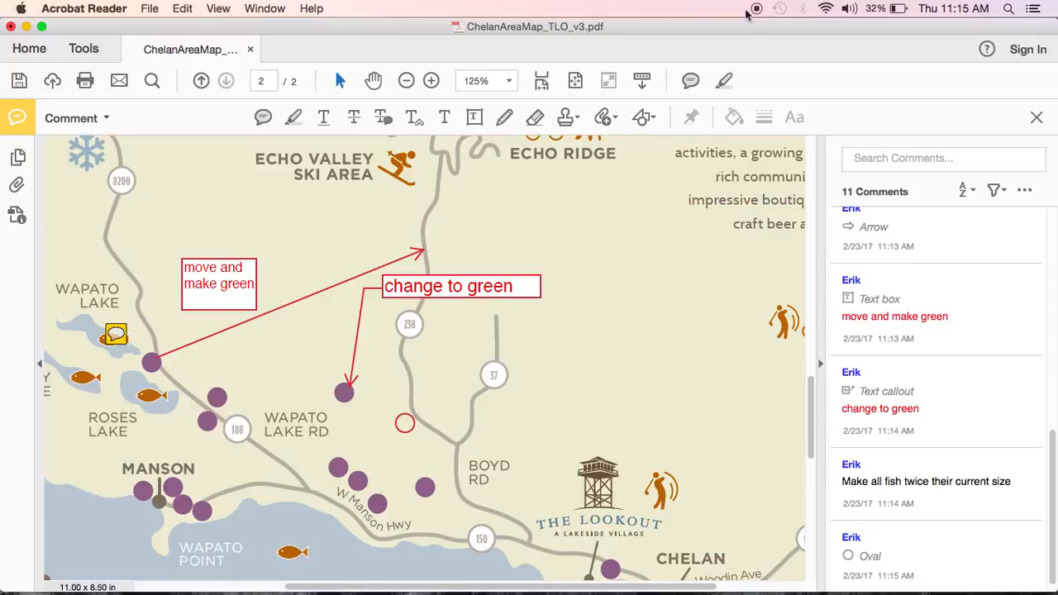
- Draw a second small oval on the road below the 238 marker, just above and east of the existing oval
left_click(651, 122)
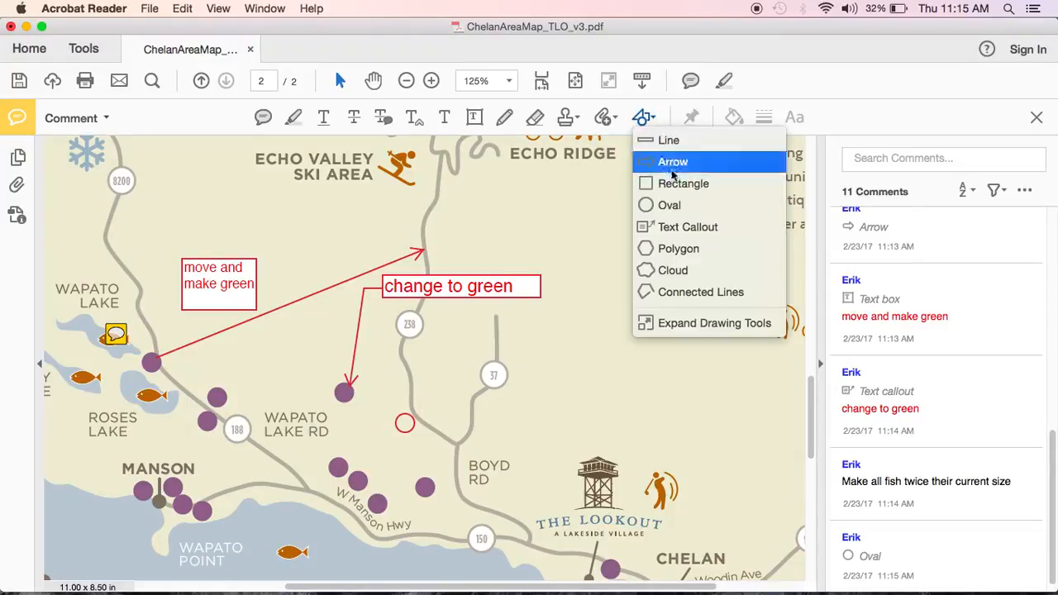
left_click(673, 205)
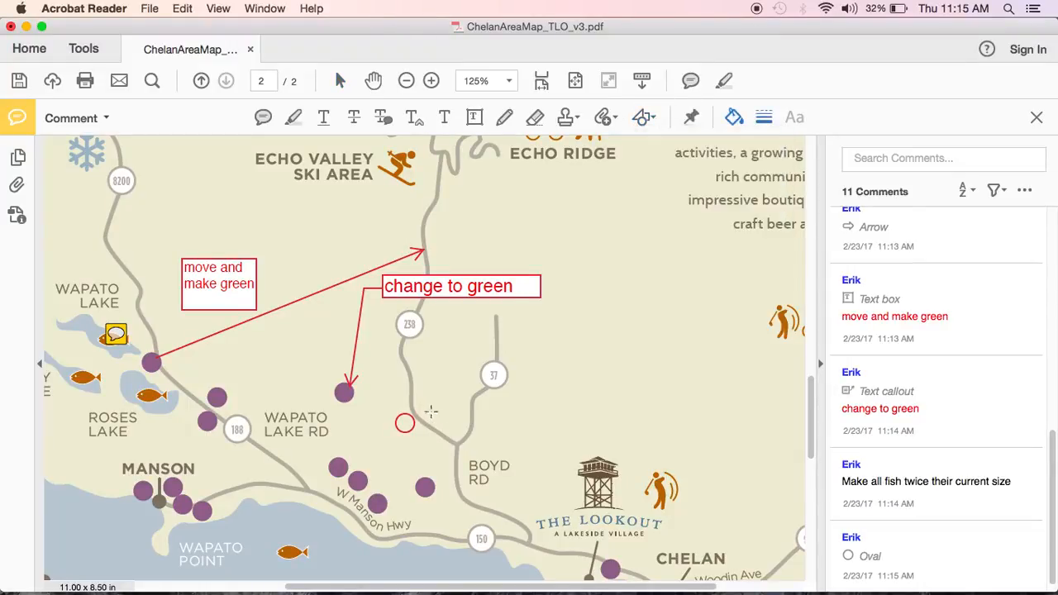
left_click_drag(427, 410, 408, 391)
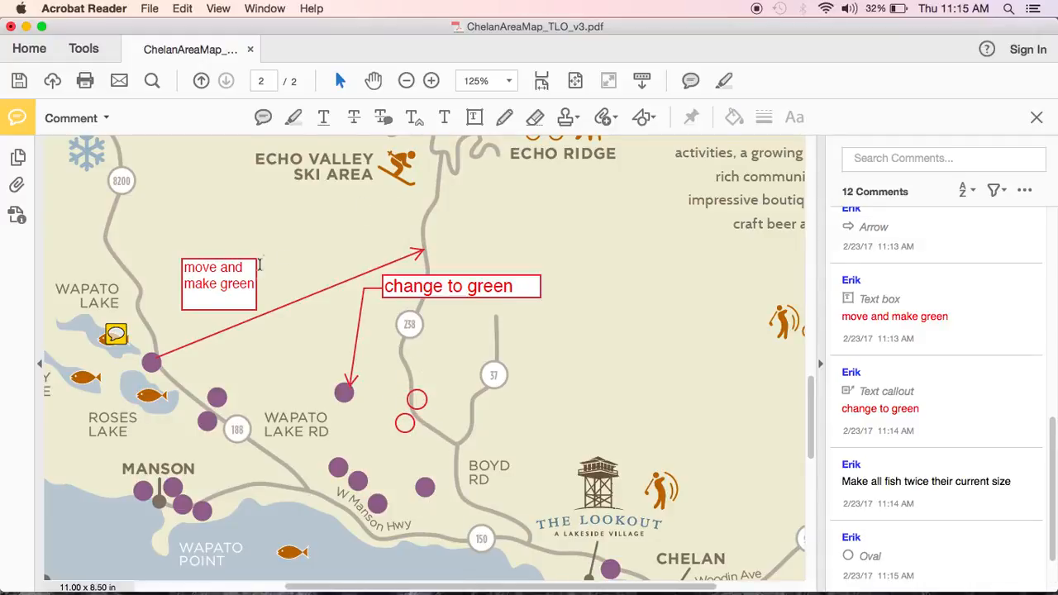
- Add a text box reading "add dots" between the 238 road and the 37 marker, beside the two ovals
left_click(475, 116)
left_click_drag(421, 357, 479, 389)
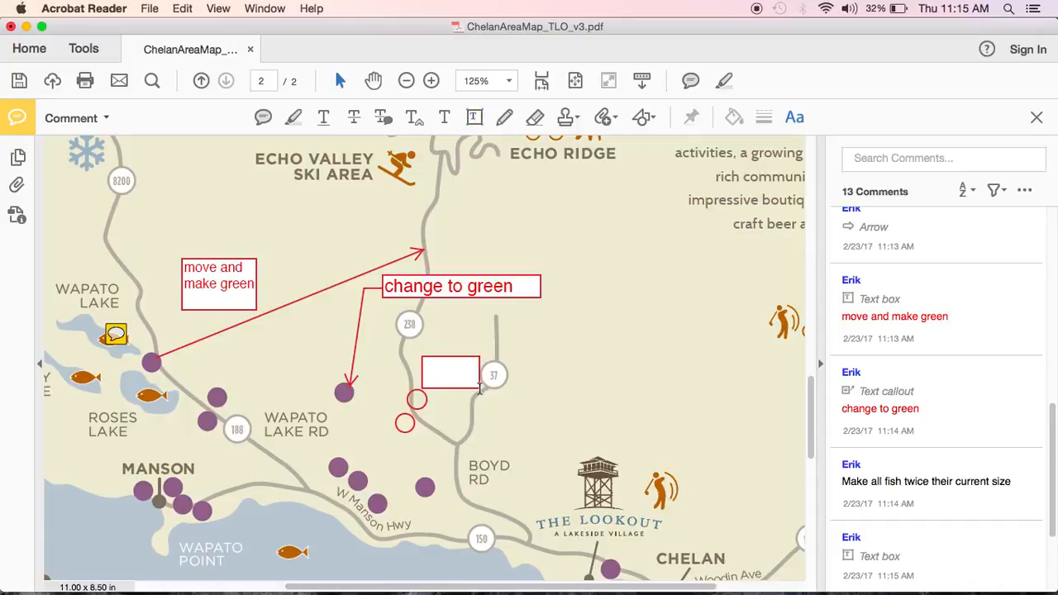
type("add dots")
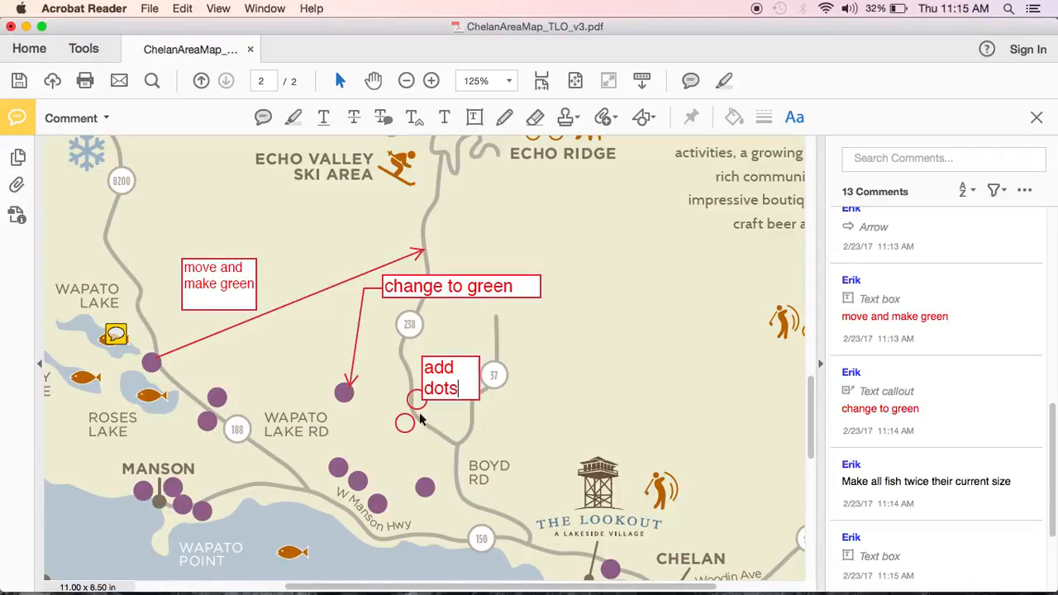
- Delete the "add dots" text box
left_click(436, 365)
left_click(557, 375)
left_click(479, 379)
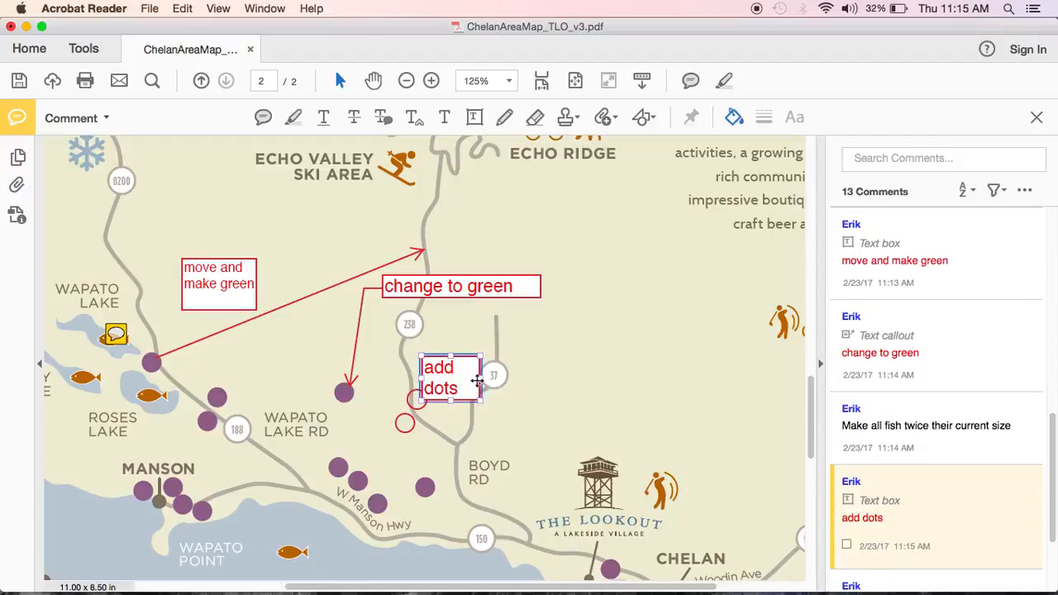
key("Delete")
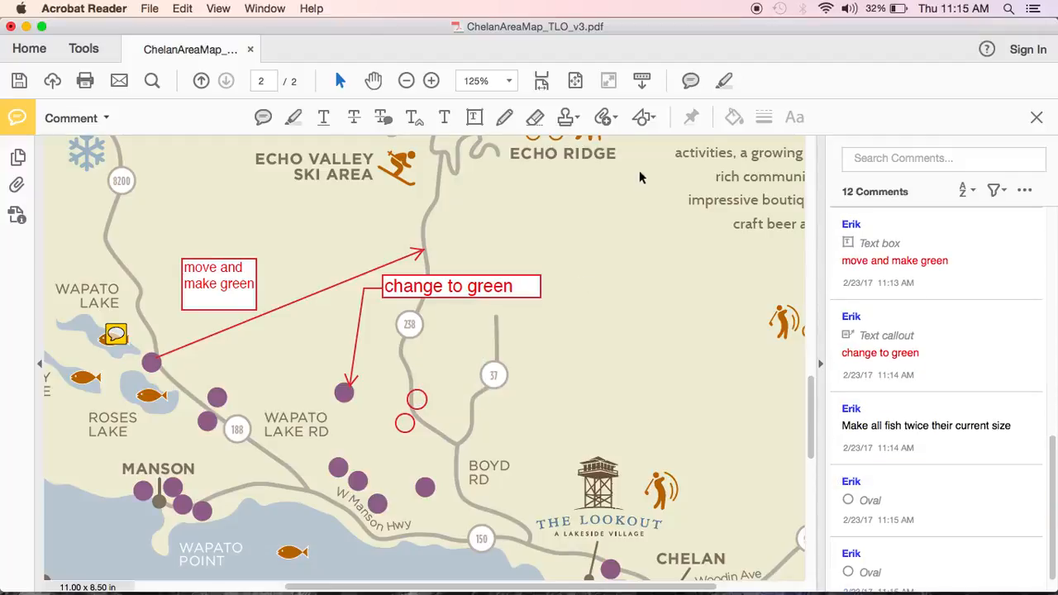
- Draw a straight vertical line extending road 37 from its upper end to just below the road near Echo Ridge
left_click(645, 119)
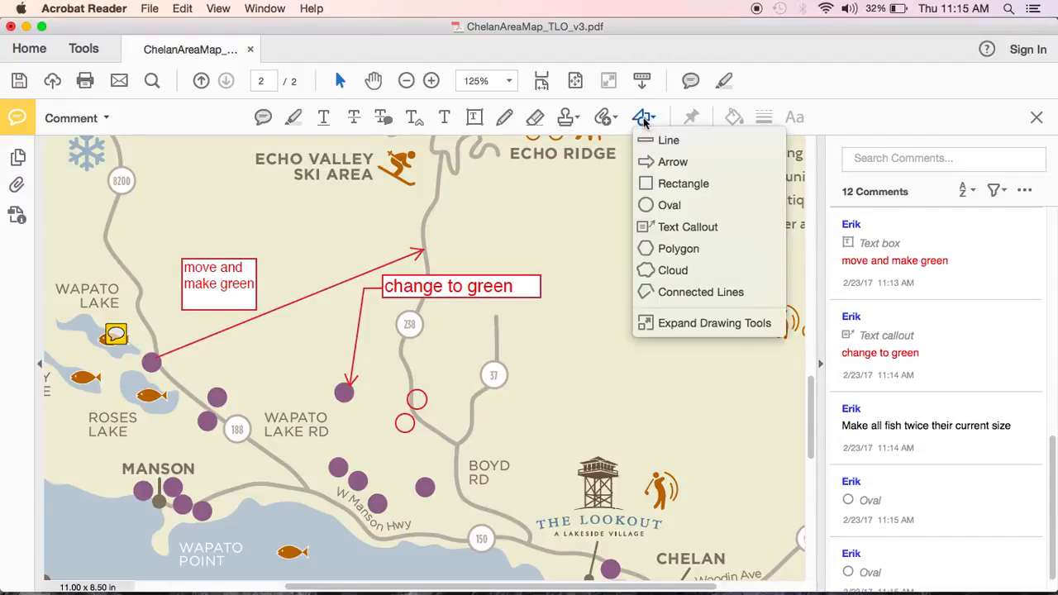
left_click(576, 248)
scroll(514, 355, "up", 3)
scroll(513, 355, "right", 2)
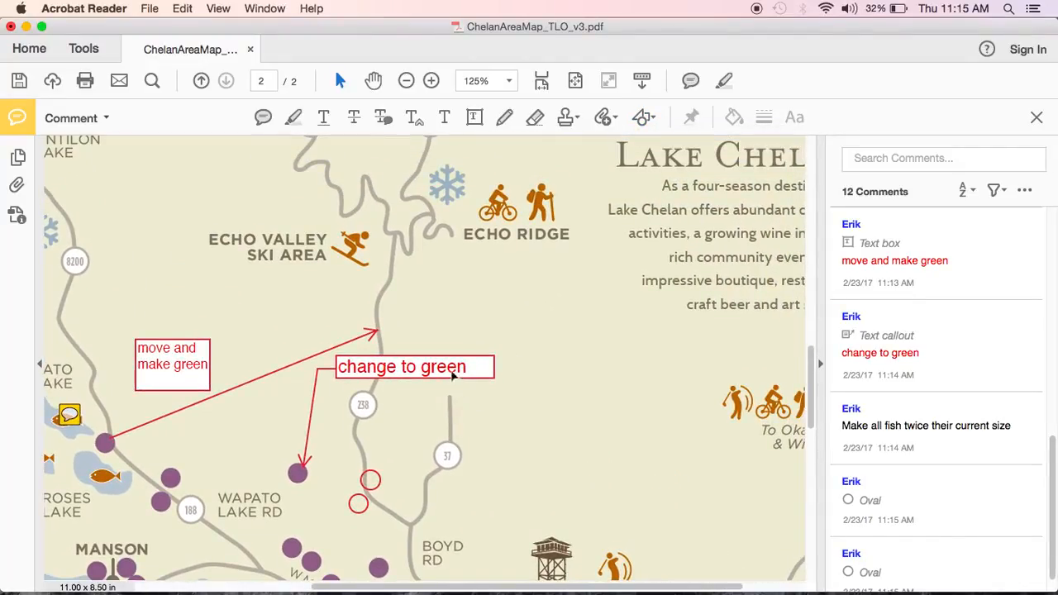
left_click(649, 116)
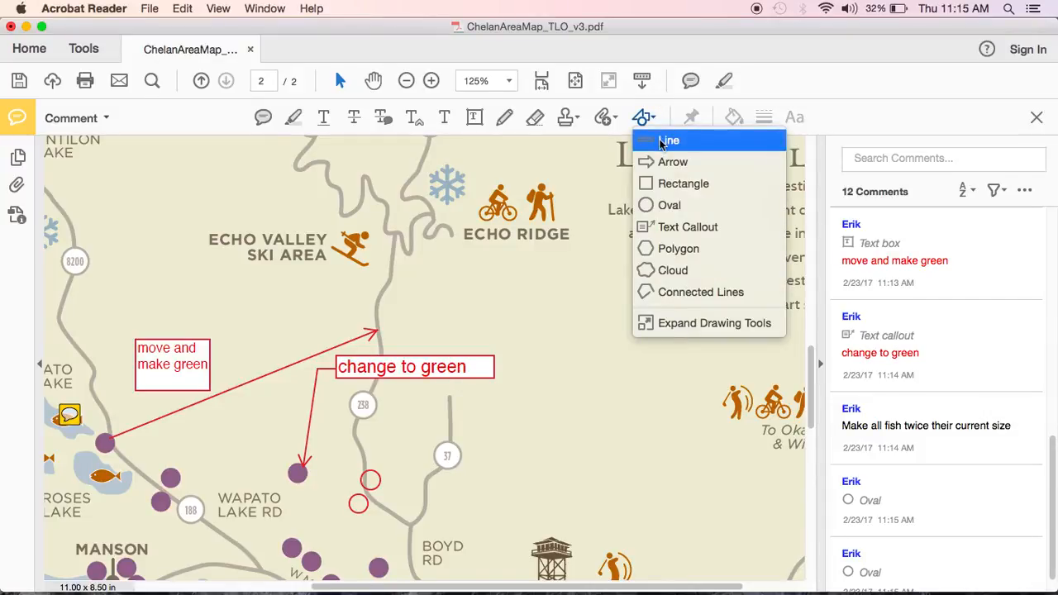
left_click(661, 144)
left_click_drag(450, 399, 451, 255)
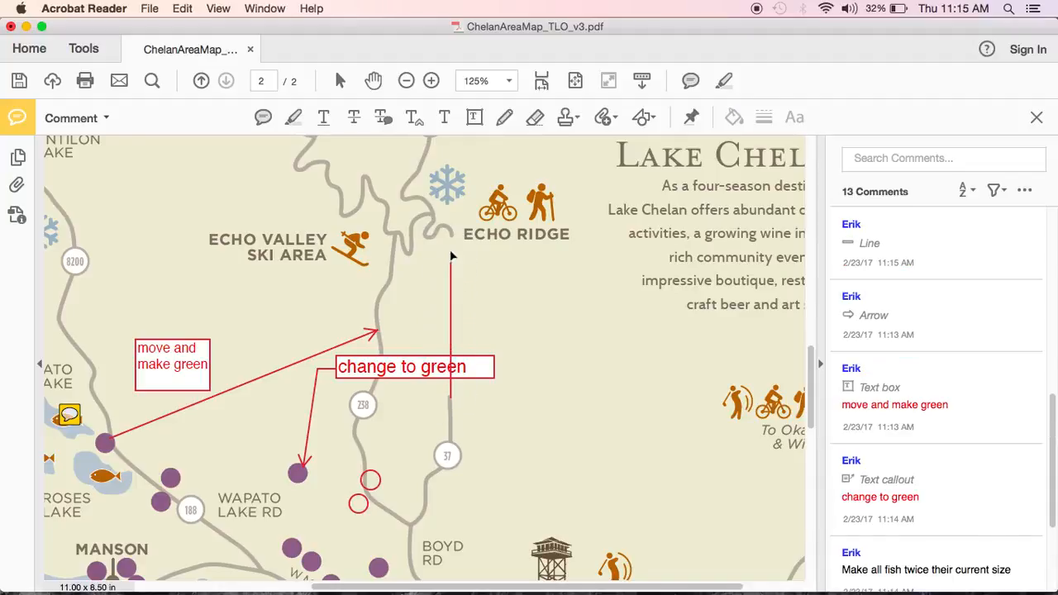
left_click(450, 312)
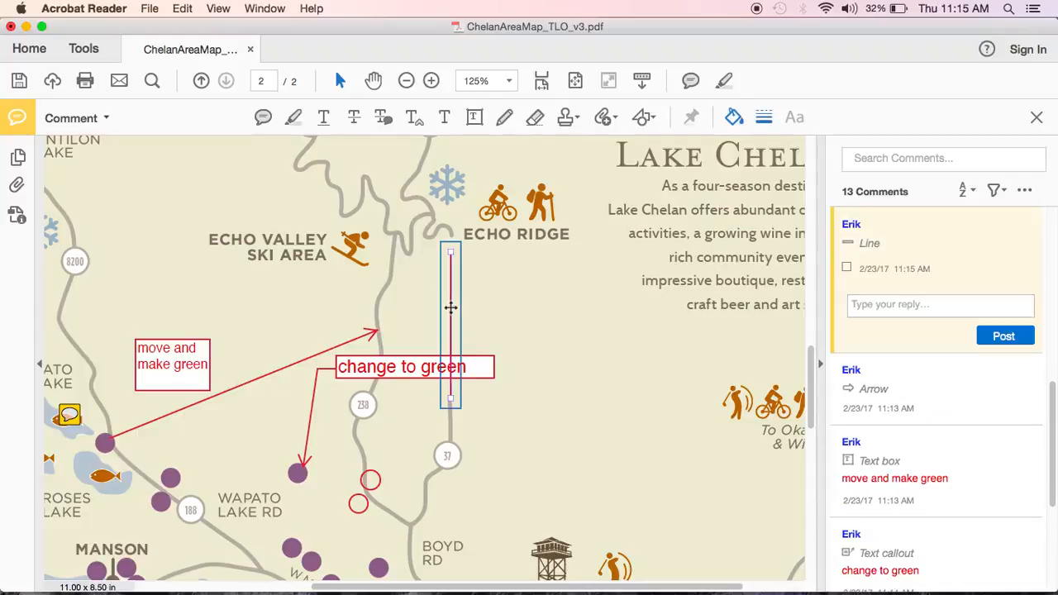
- Draw a cloud shape in the empty area below the Lake Chelan description, and delete it
left_click(651, 119)
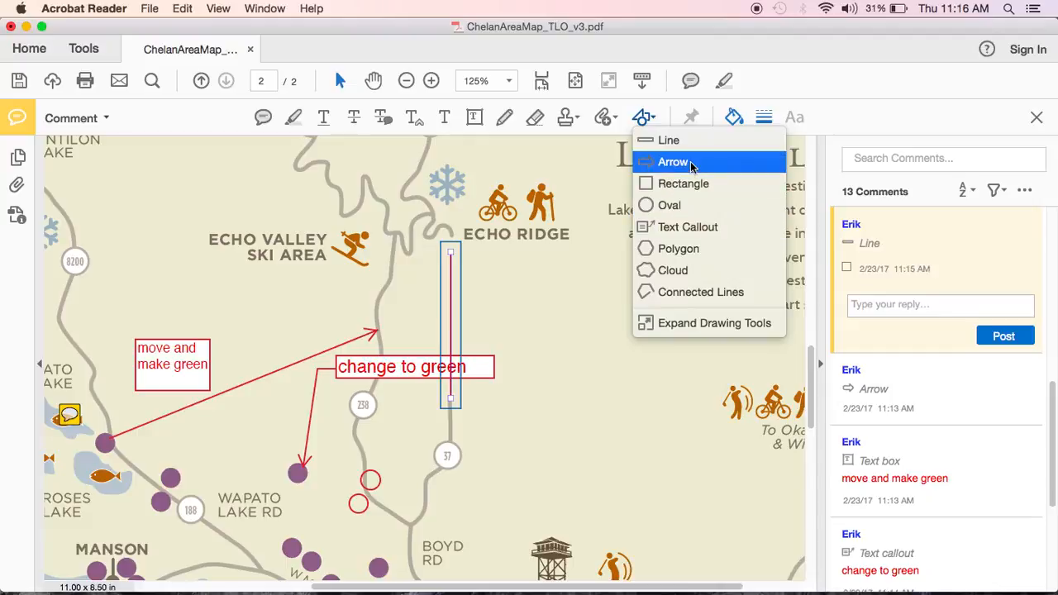
left_click(679, 276)
left_click(588, 357)
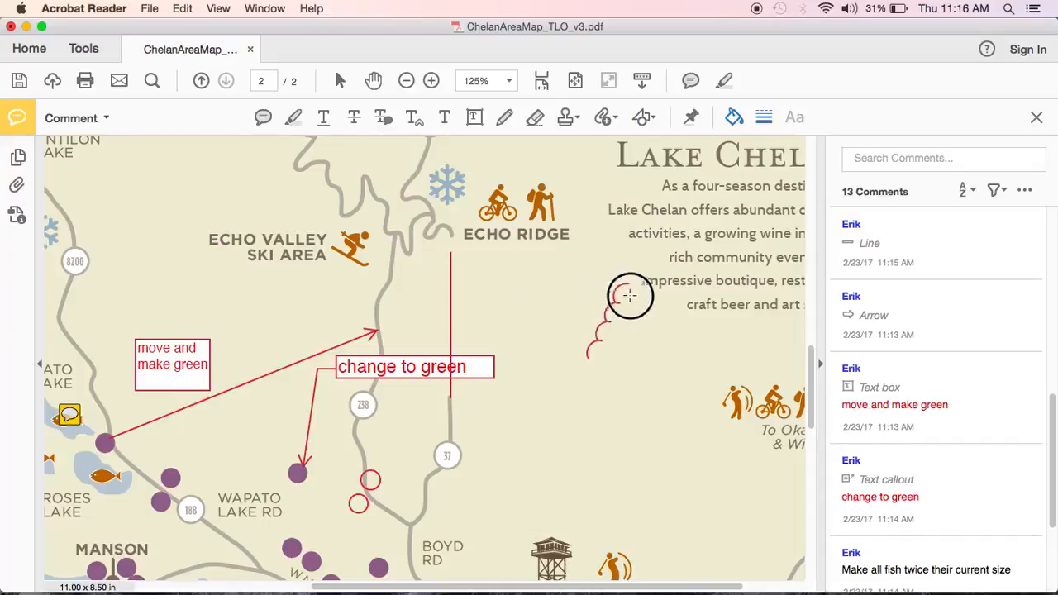
left_click(685, 337)
left_click(688, 405)
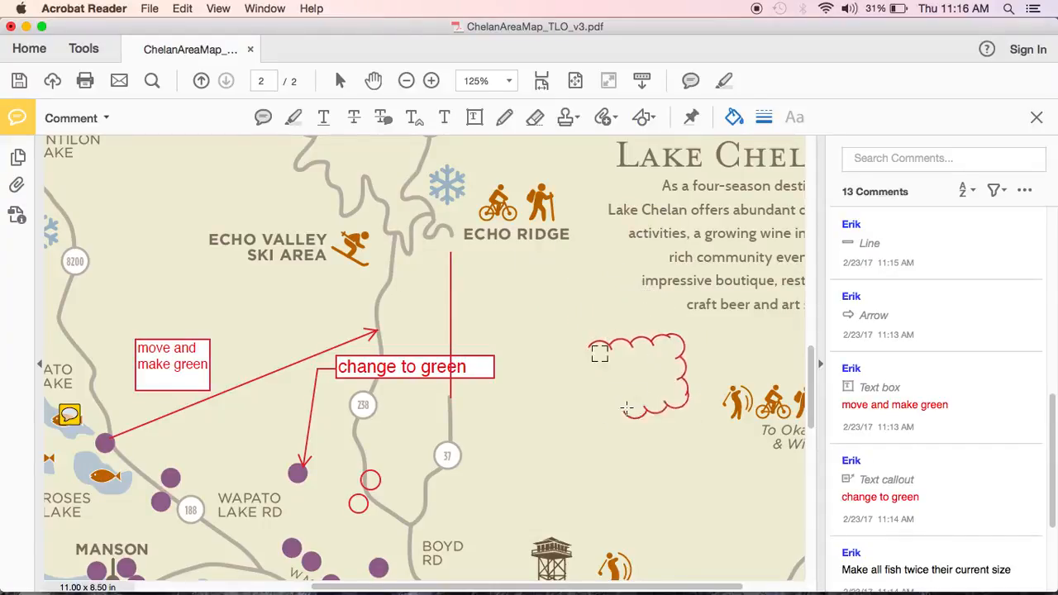
double_click(626, 408)
left_click(632, 380)
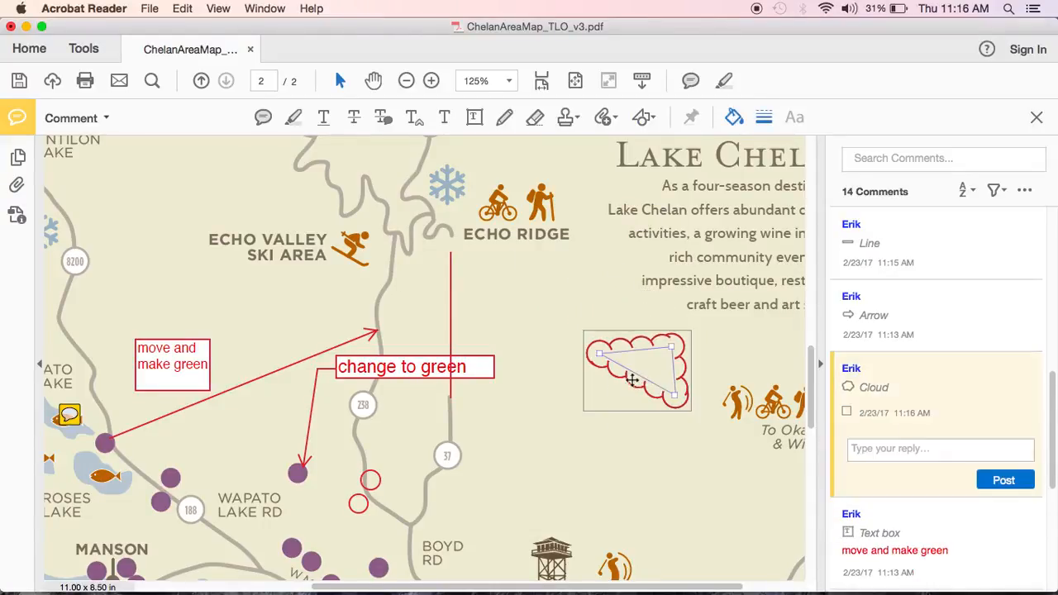
key("Delete")
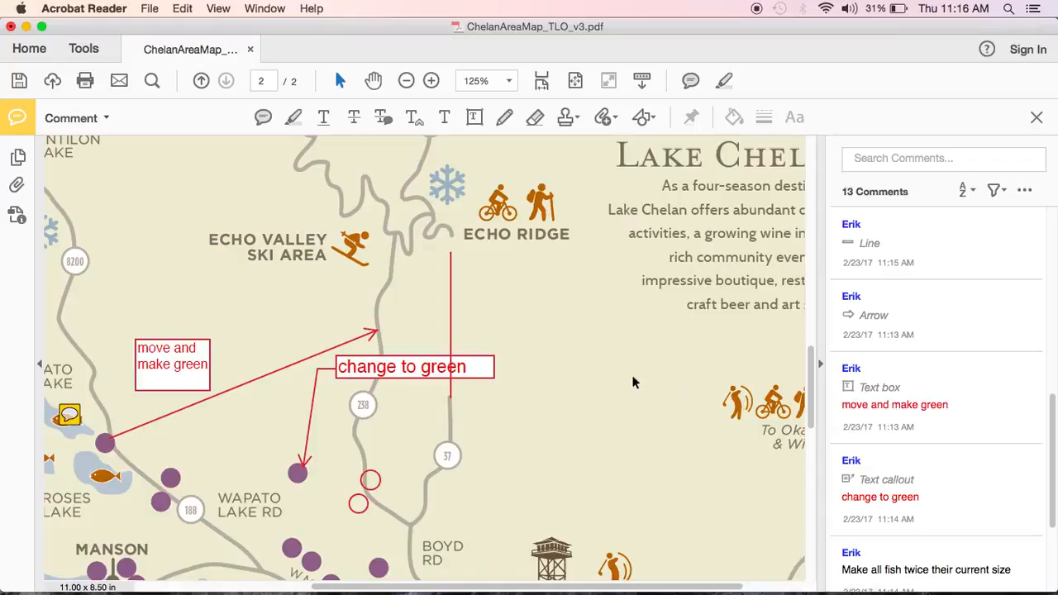
left_click(650, 120)
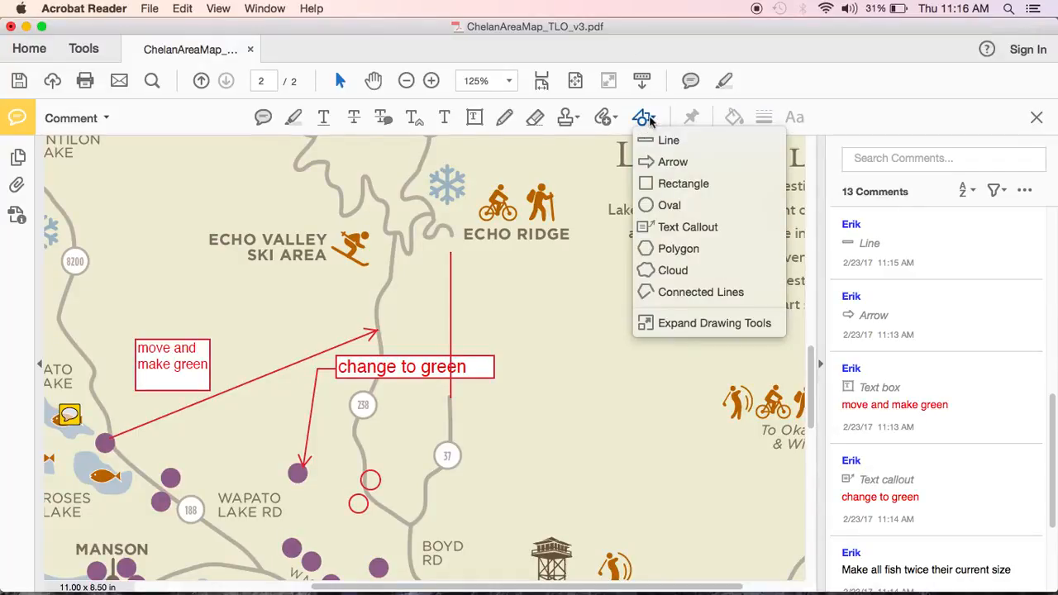
left_click(650, 120)
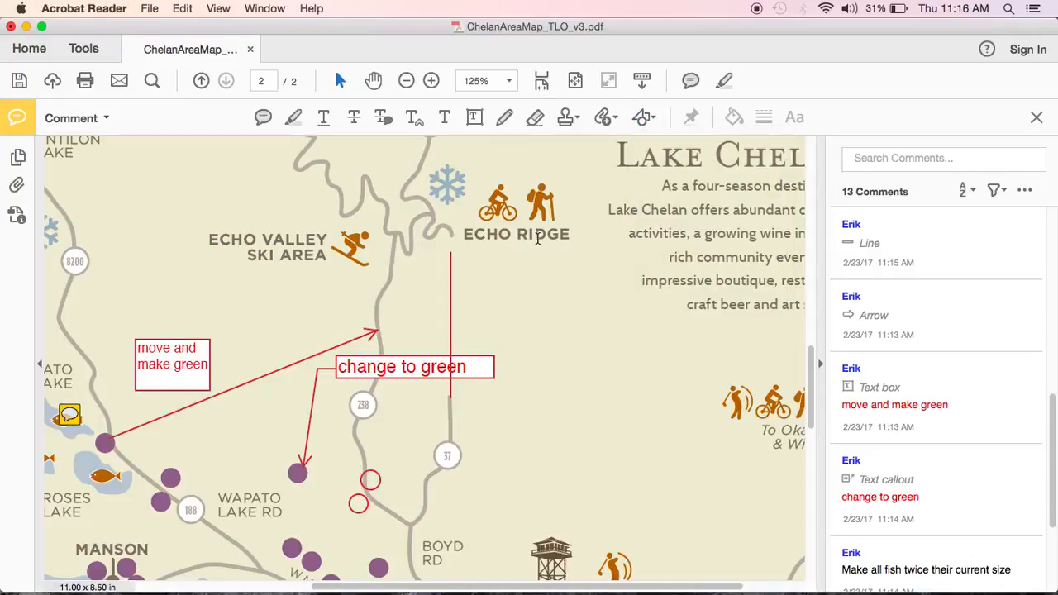
scroll(538, 237, "down", 4)
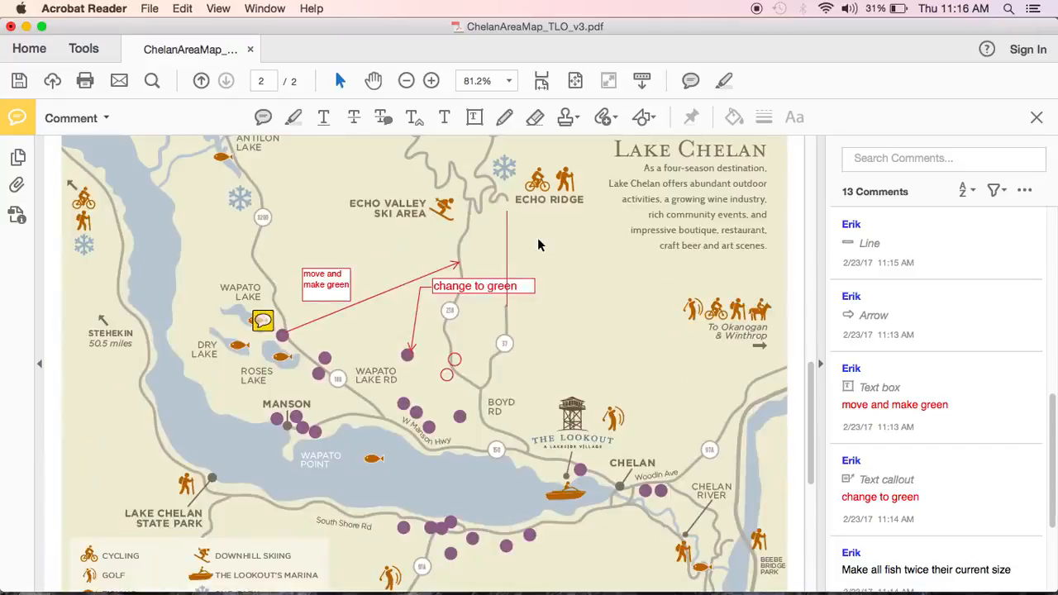
scroll(537, 238, "down", 1)
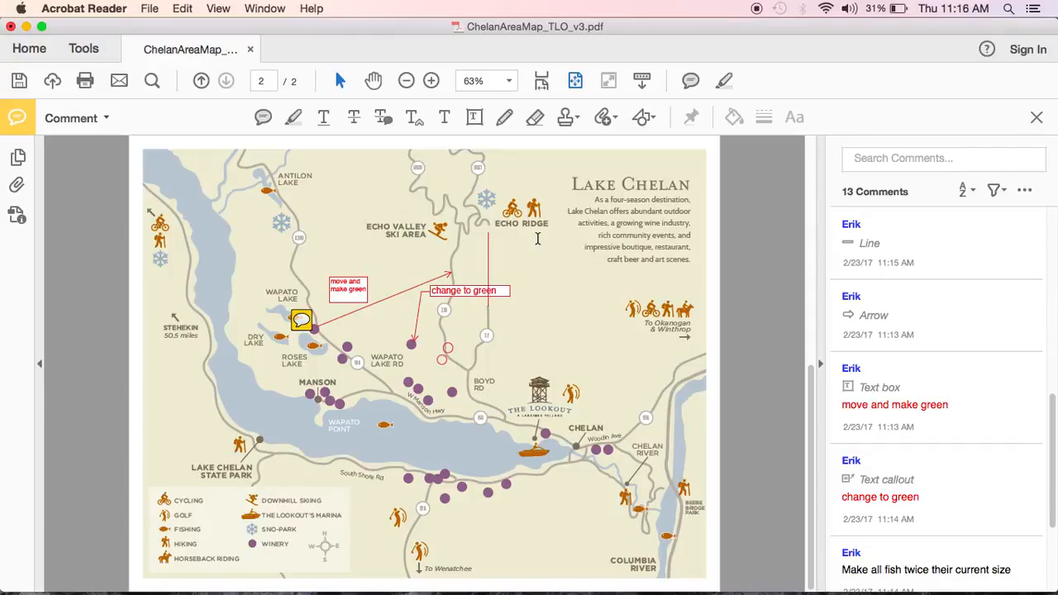
- Start saving a PDF copy in the Documents folder with the file name ChelanAreaMap_TLO_editsv3
left_click(150, 8)
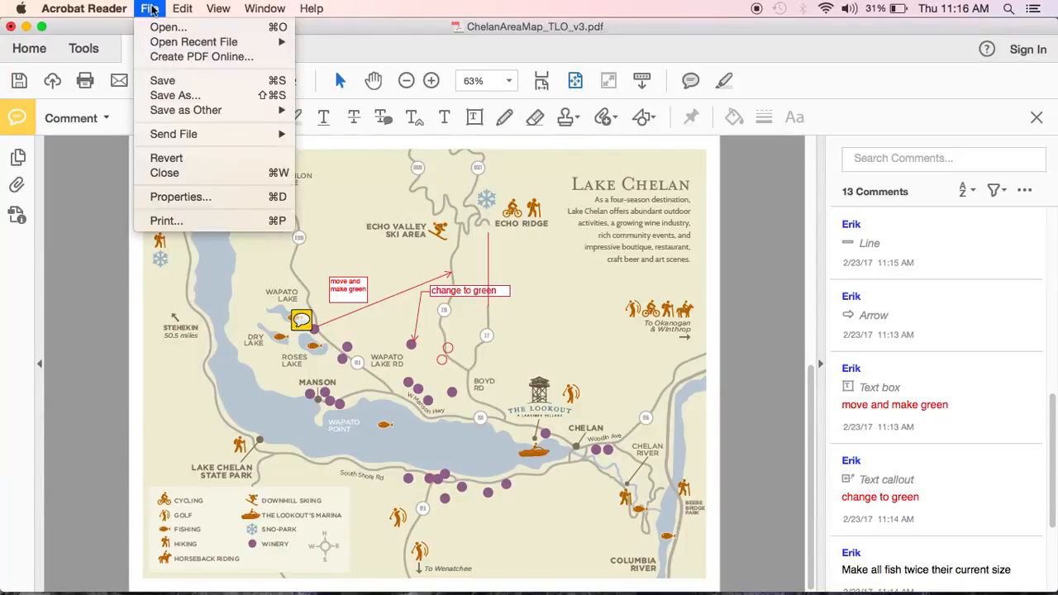
left_click(202, 97)
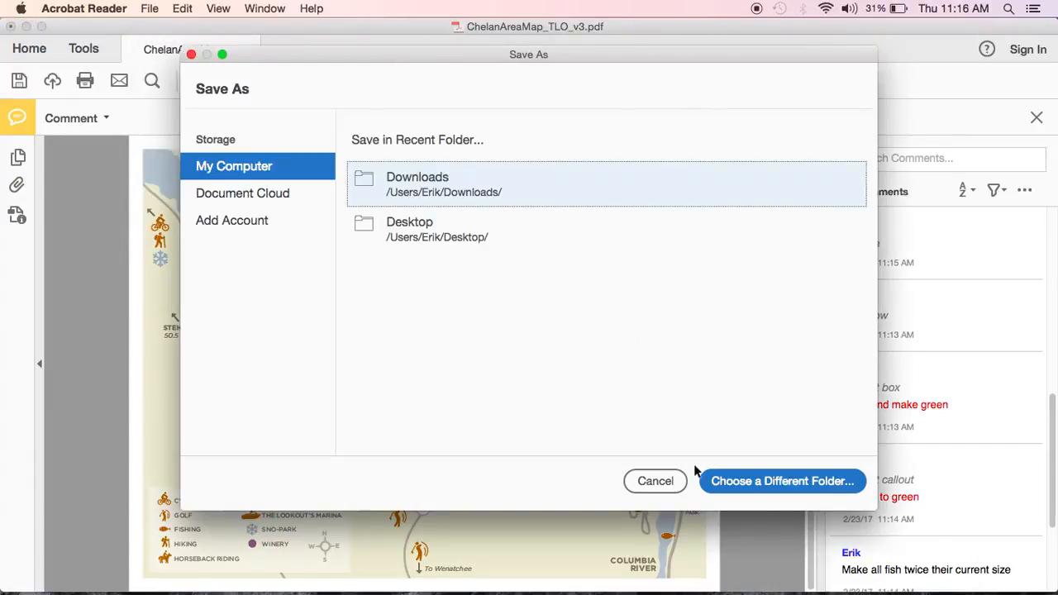
left_click(762, 489)
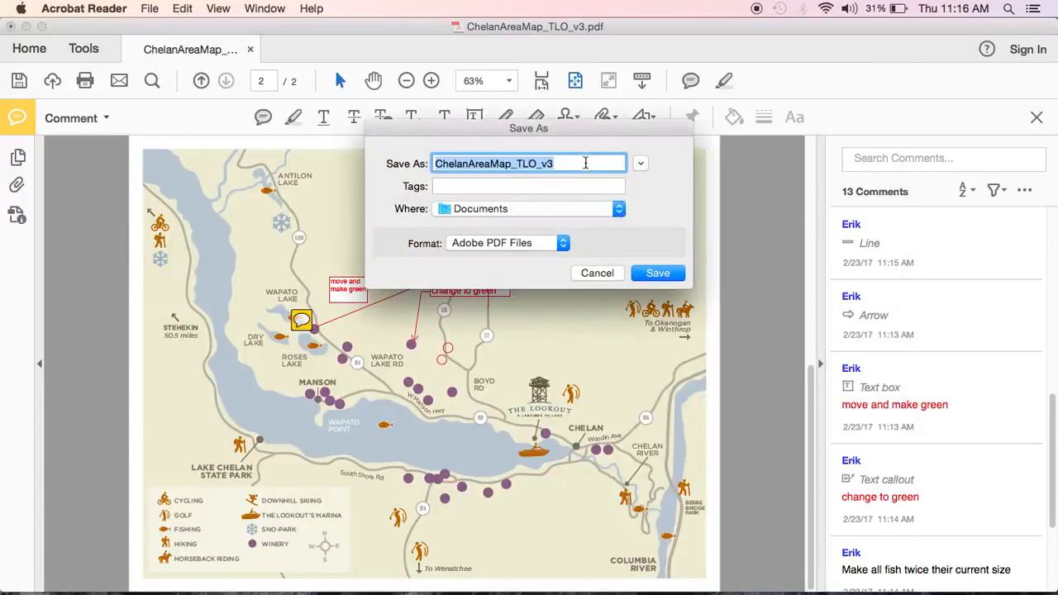
left_click(558, 163)
left_click(542, 163)
type("edits")
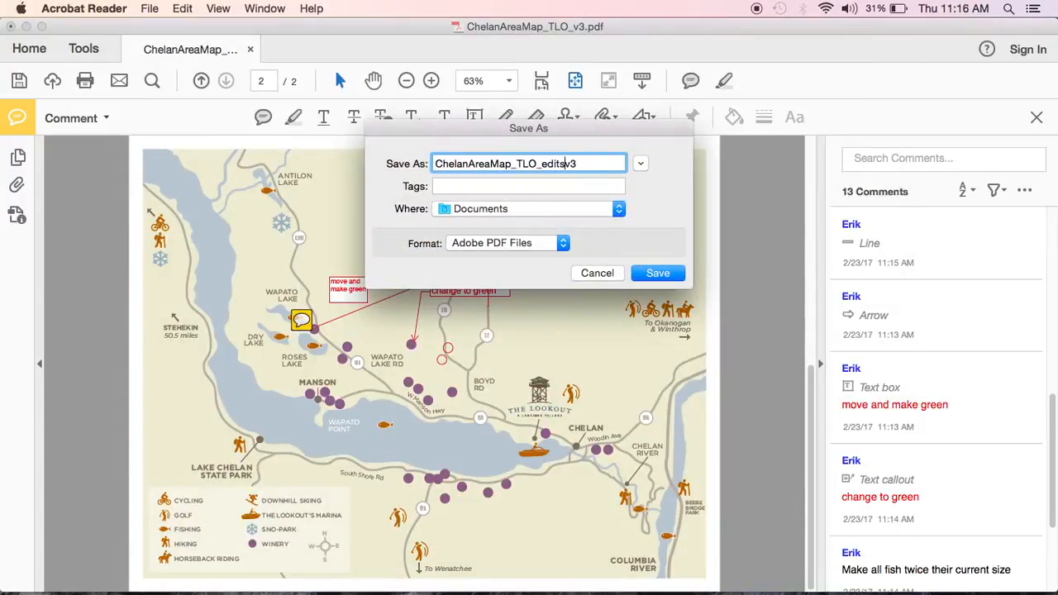
- Try a file name that marks the copy with the reviewer's initials instead of "edits", and cancel the save
type("JH")
key("BackSpace")
key("BackSpace")
key("BackSpace")
key("BackSpace")
key("BackSpace")
key("BackSpace")
key("BackSpace")
type("JHchan")
left_click(597, 275)
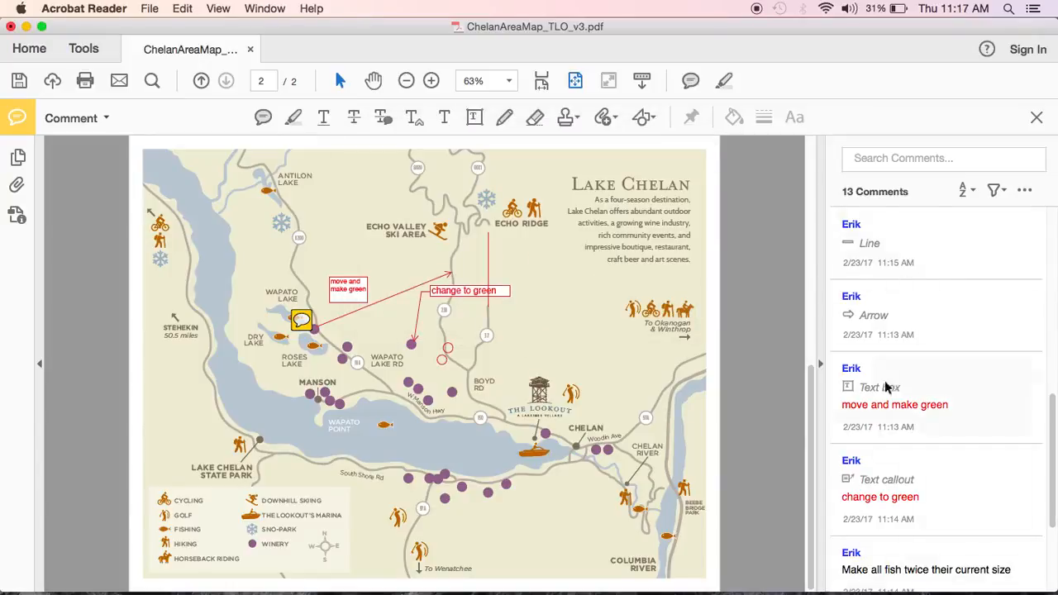
- Go through the line, arrow and "move and make green" entries in the comments list to locate each on the map
left_click(936, 251)
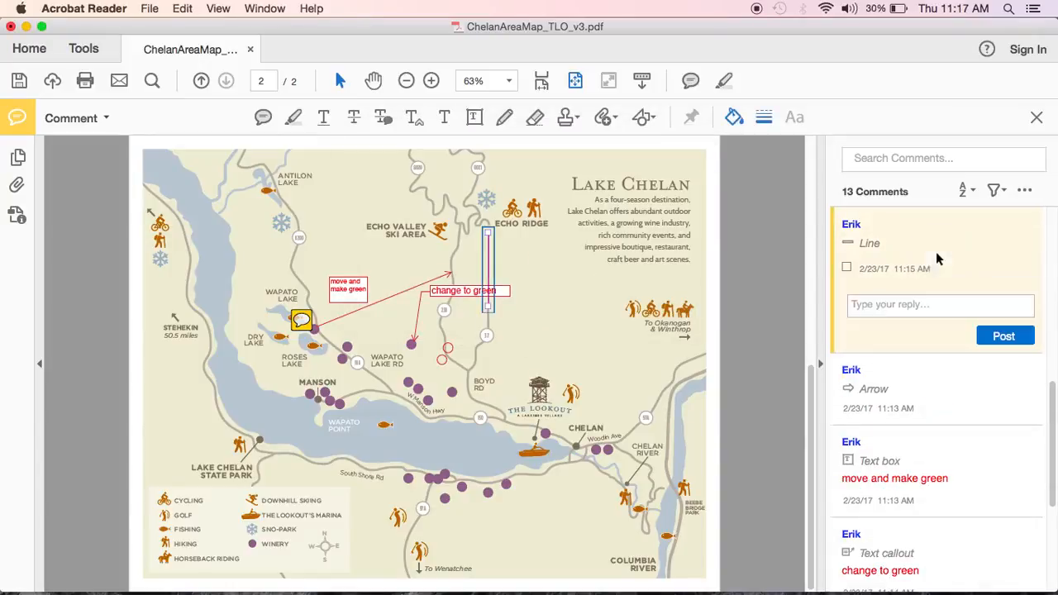
left_click(944, 391)
left_click(964, 469)
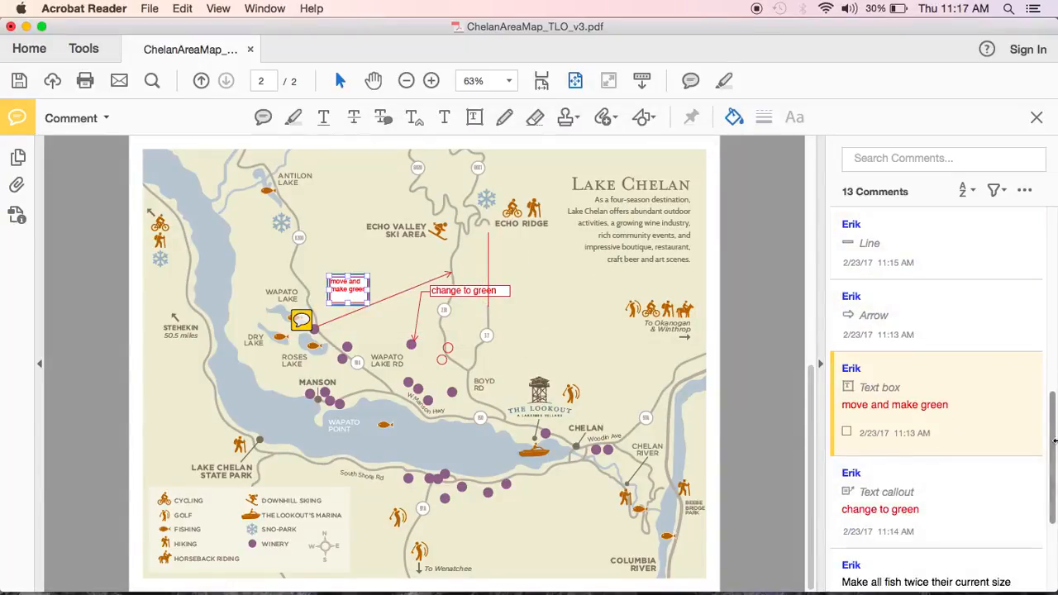